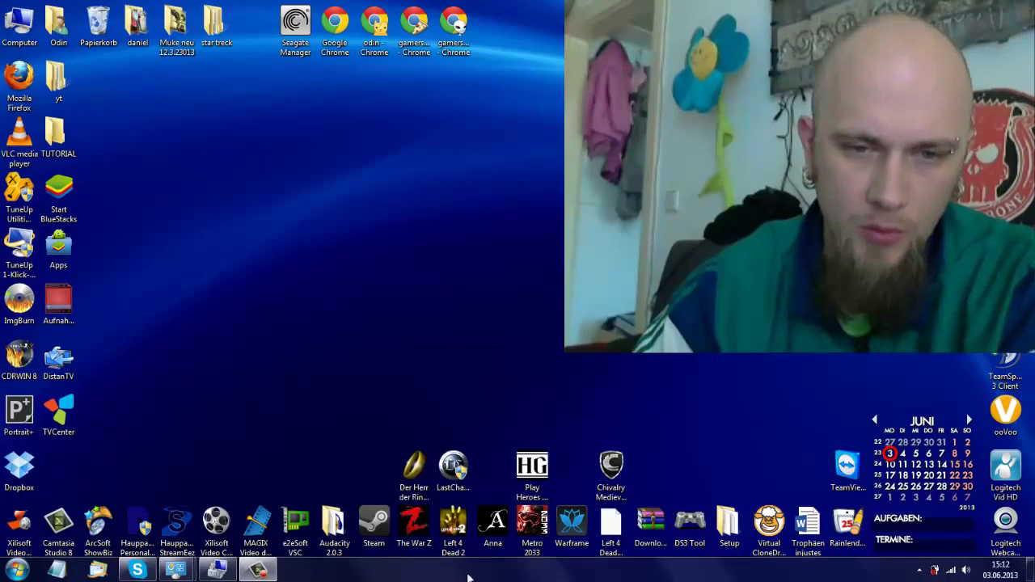
Bring up the screen recorder's control window and place it over the desktop calendar
left_click(257, 571)
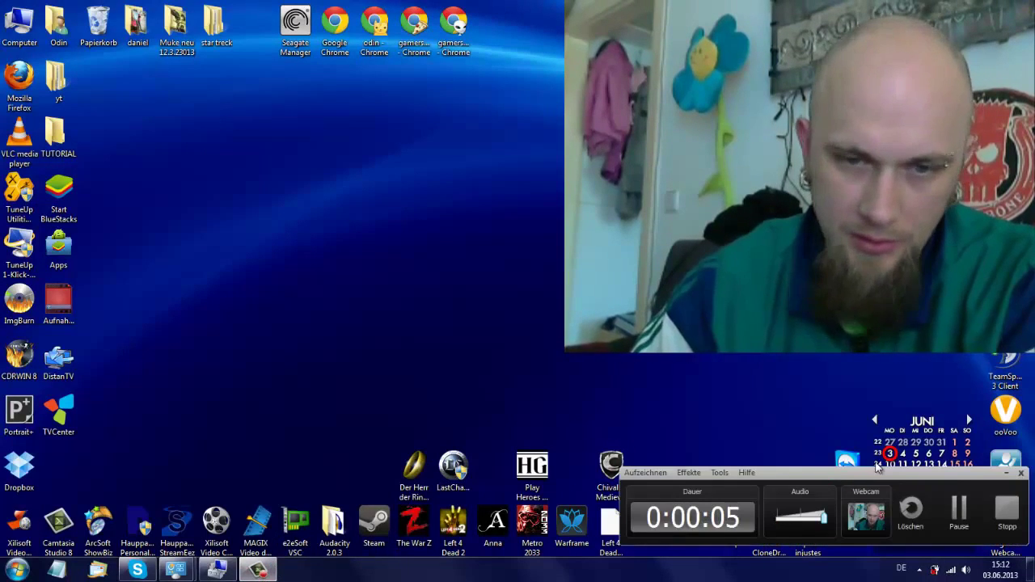
left_click_drag(872, 479, 875, 488)
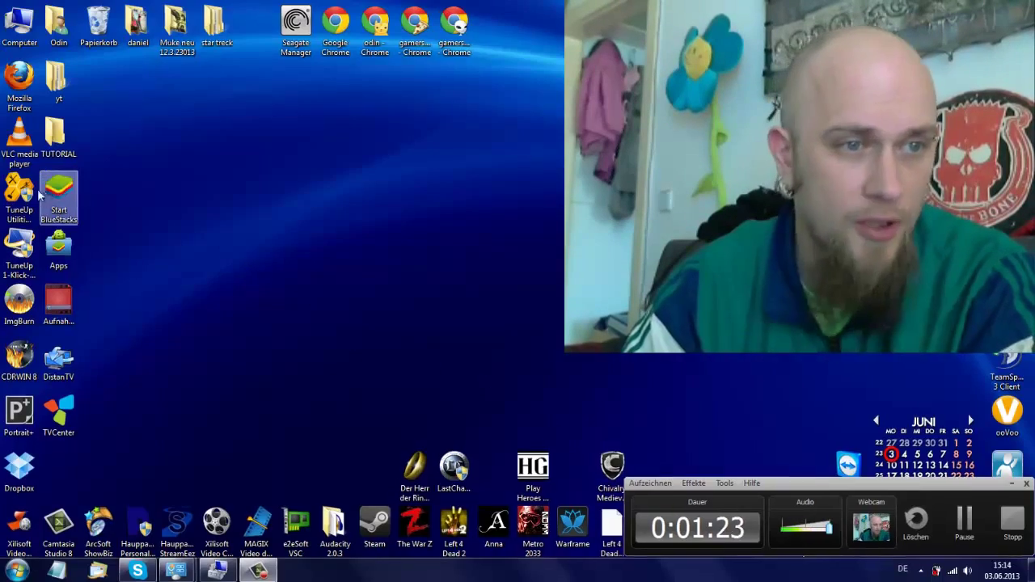
Open the USB Gerete erkenung video from the TUTORIAL folder, pause it, rewind it to the start and fit its window on the screen
double_click(60, 144)
double_click(178, 246)
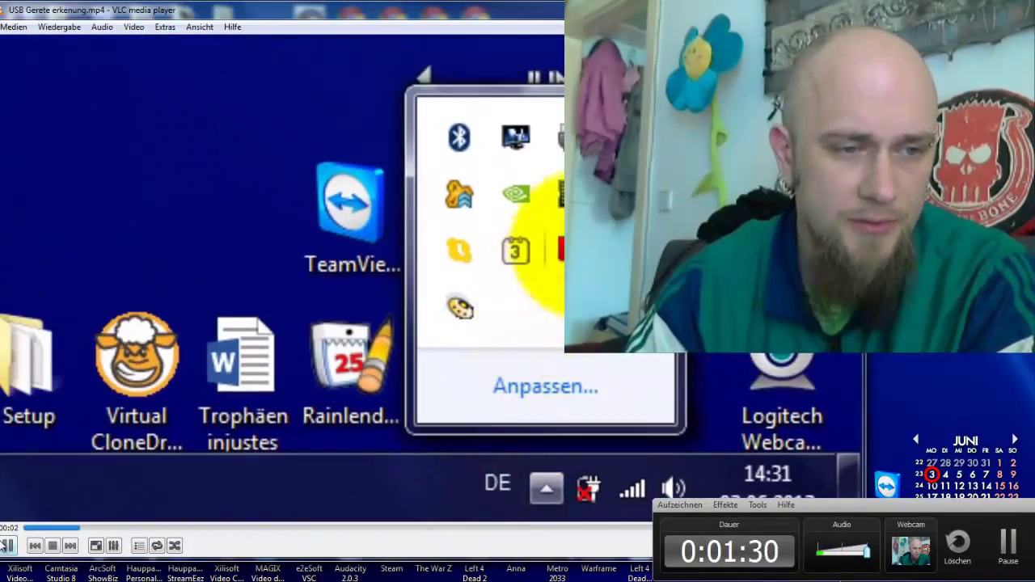
left_click(7, 546)
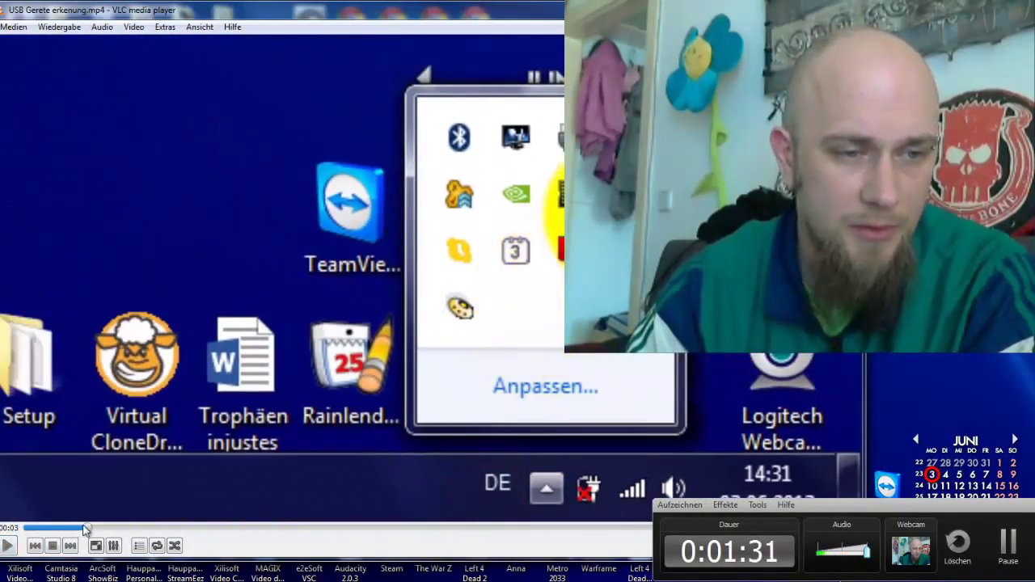
left_click(26, 527)
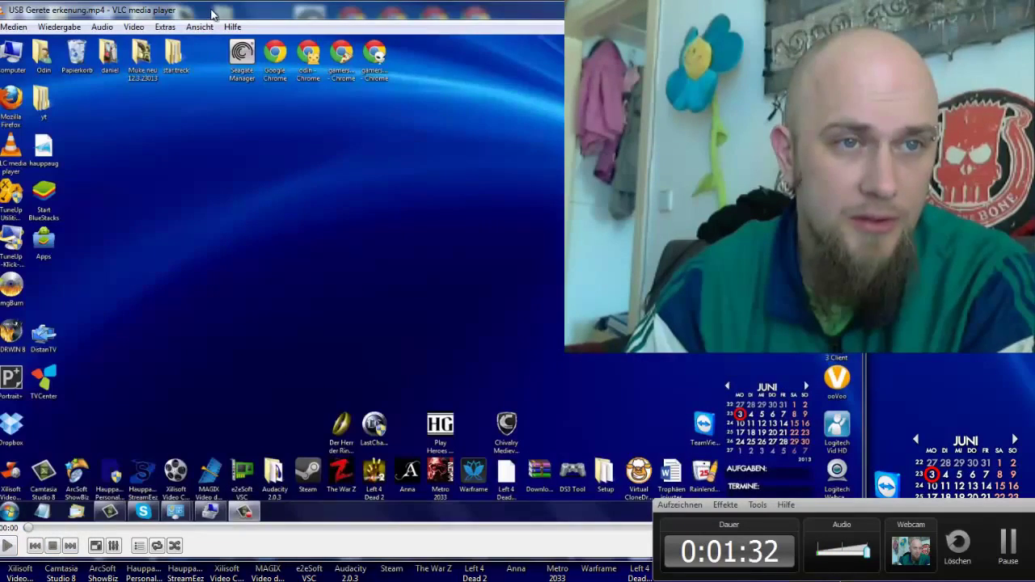
left_click_drag(207, 9, 221, 30)
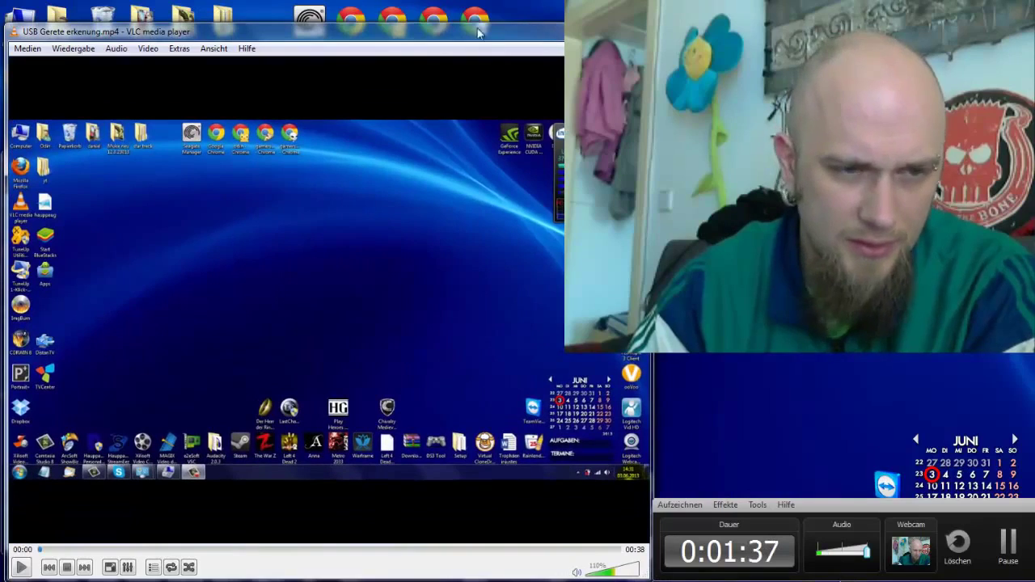
left_click_drag(477, 32, 477, 10)
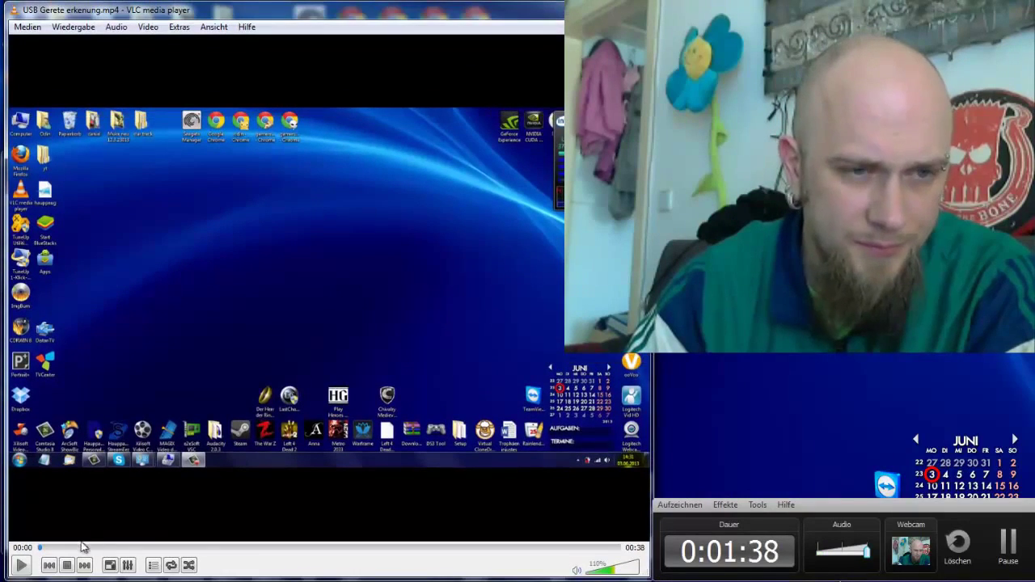
Play the video in short stretches, pausing at the USB icon and the hidden icons in the notification area
left_click(22, 565)
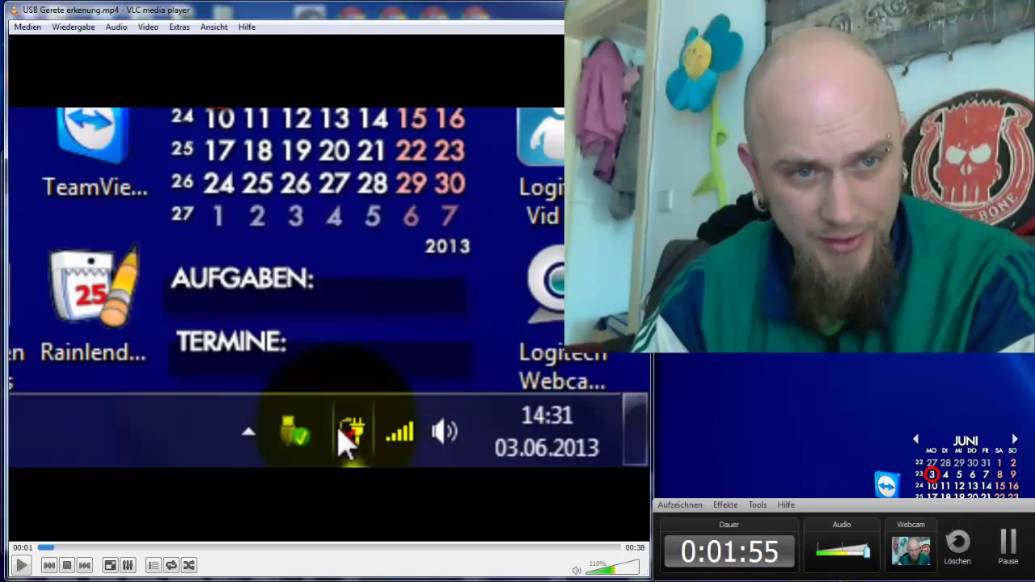
left_click(21, 566)
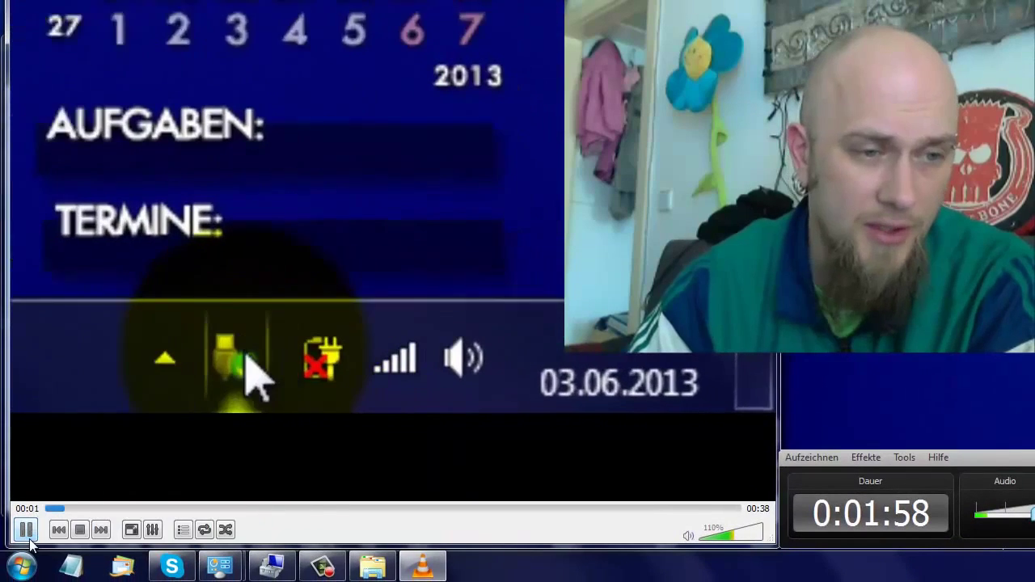
left_click(26, 534)
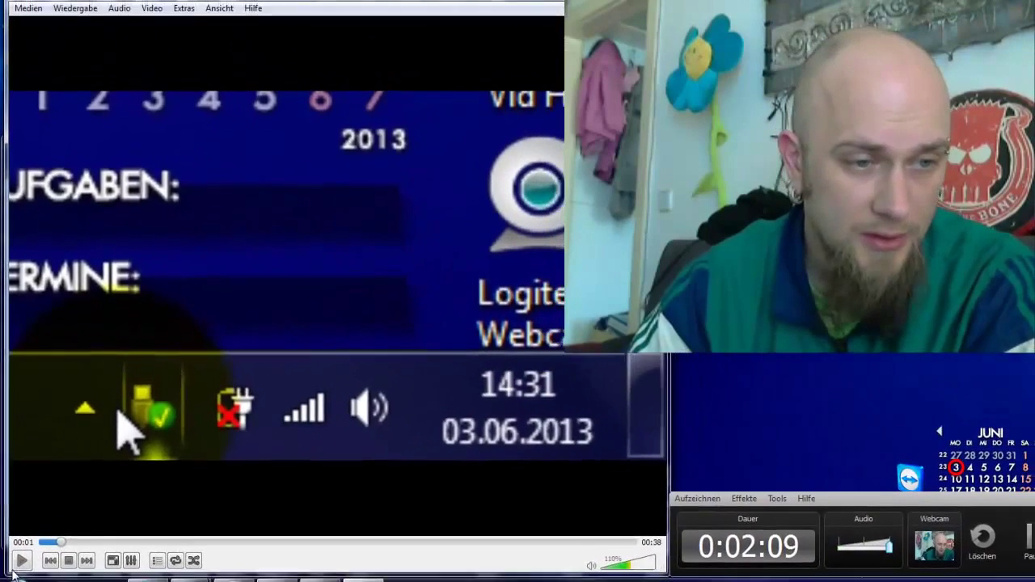
left_click(23, 543)
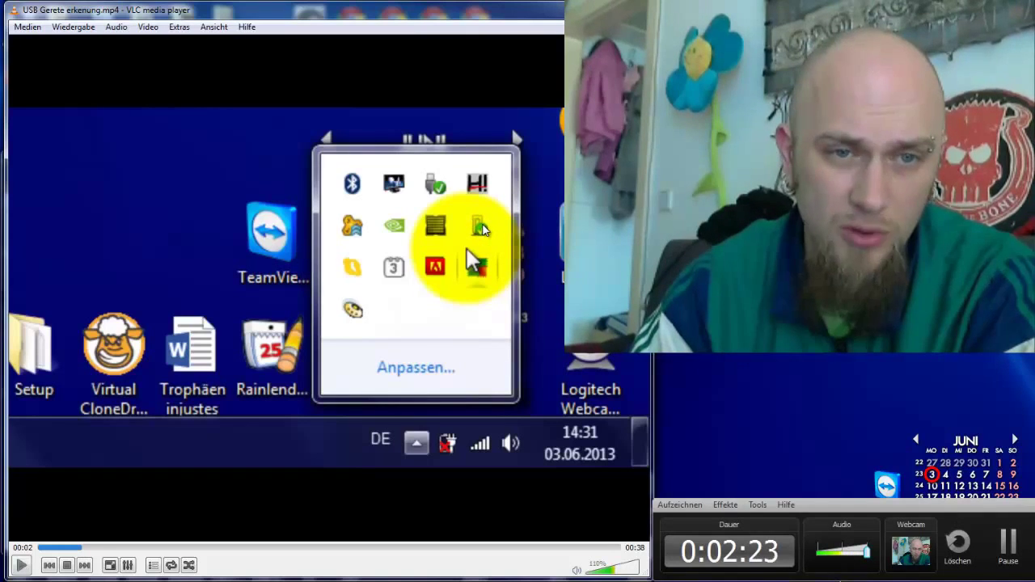
left_click(23, 565)
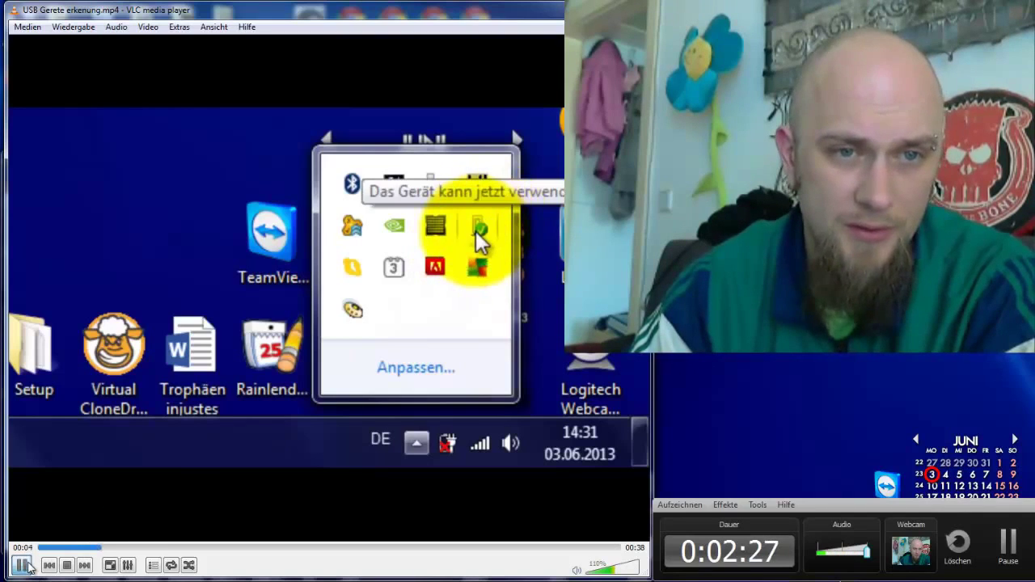
left_click(23, 565)
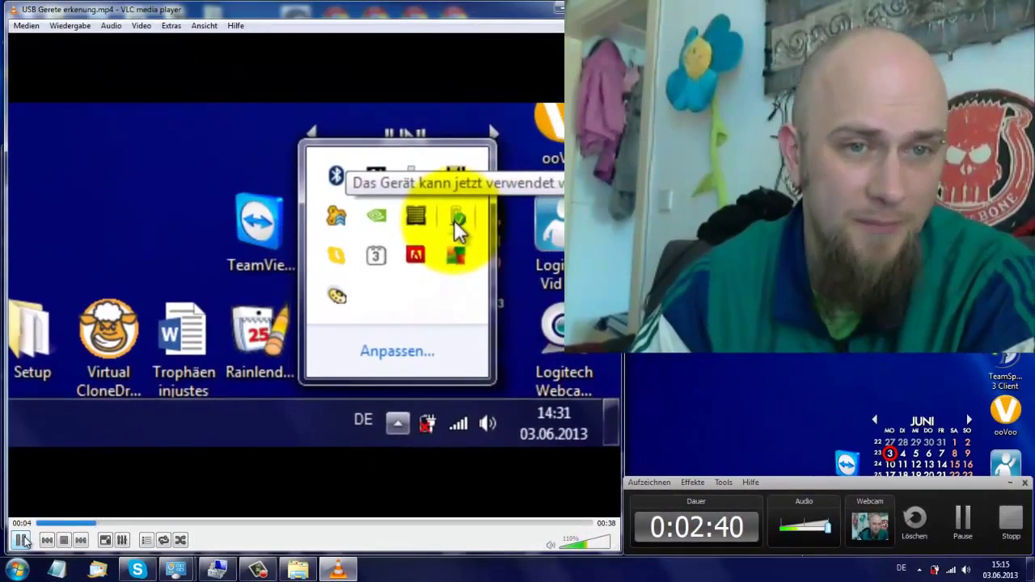
Play the video past the Gerätetreiberinstallation window to its end, pausing there, and close the player and the TUTORIAL folder
left_click(26, 529)
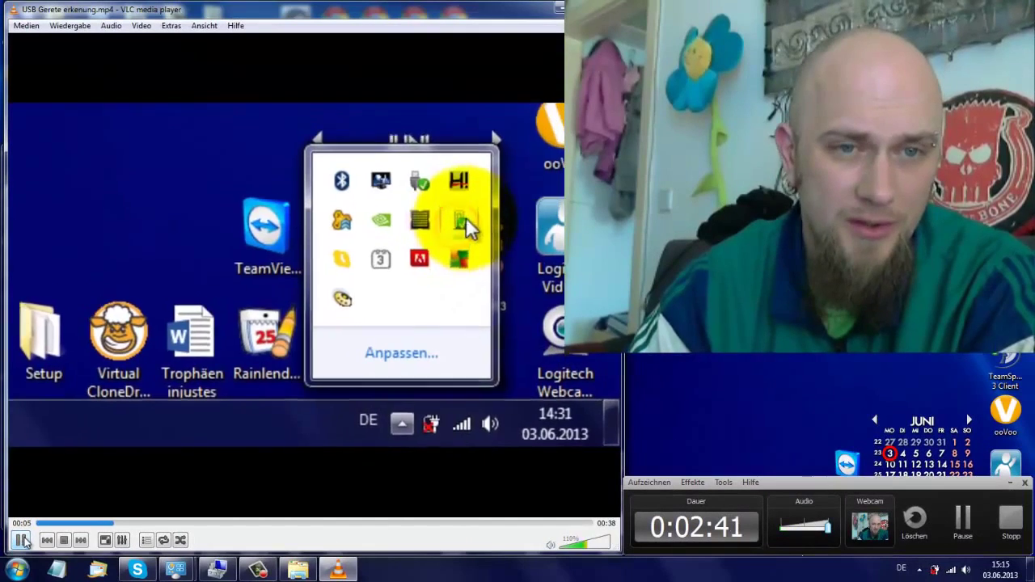
left_click(22, 540)
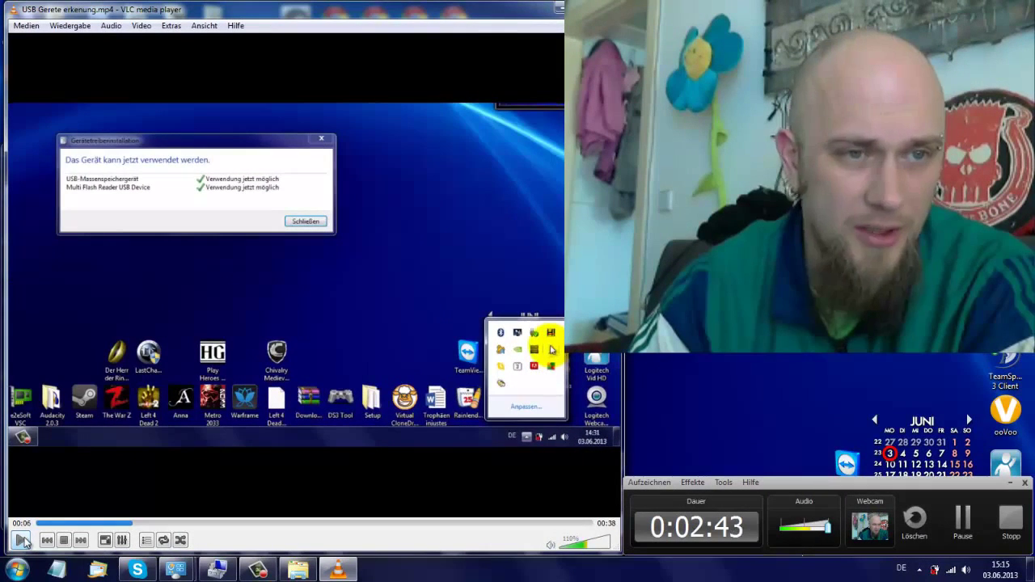
left_click(22, 540)
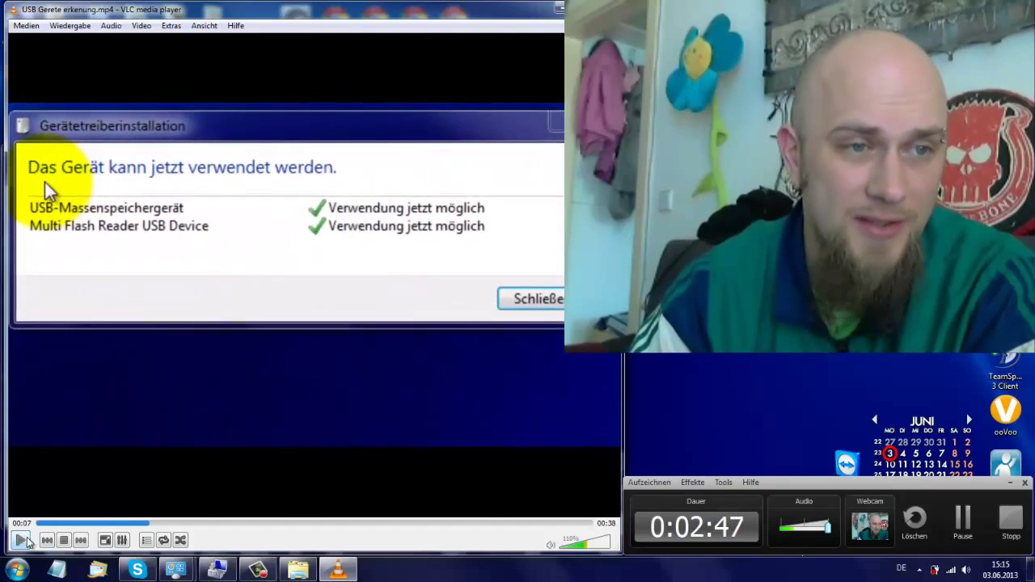
left_click(24, 540)
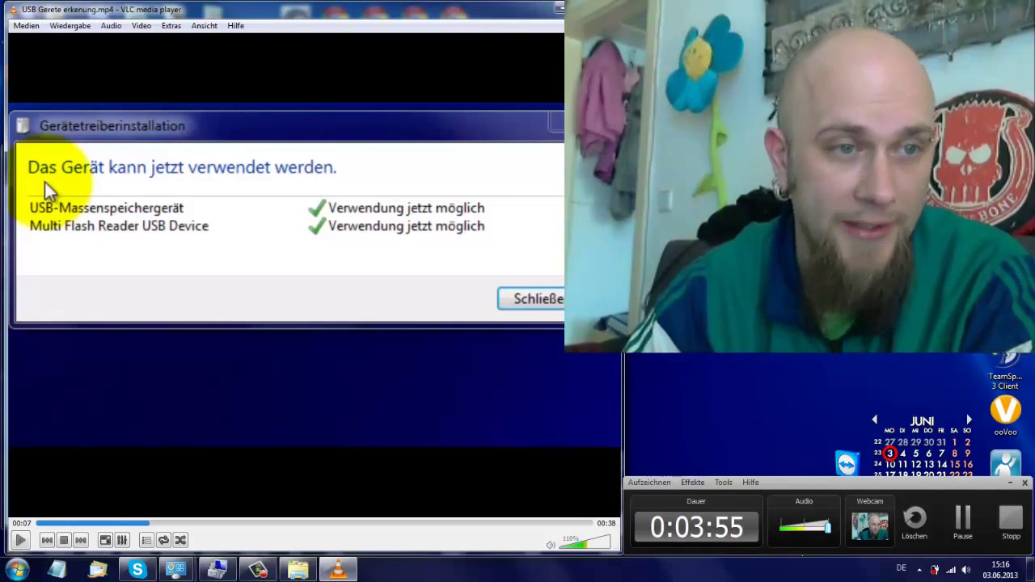
left_click(20, 540)
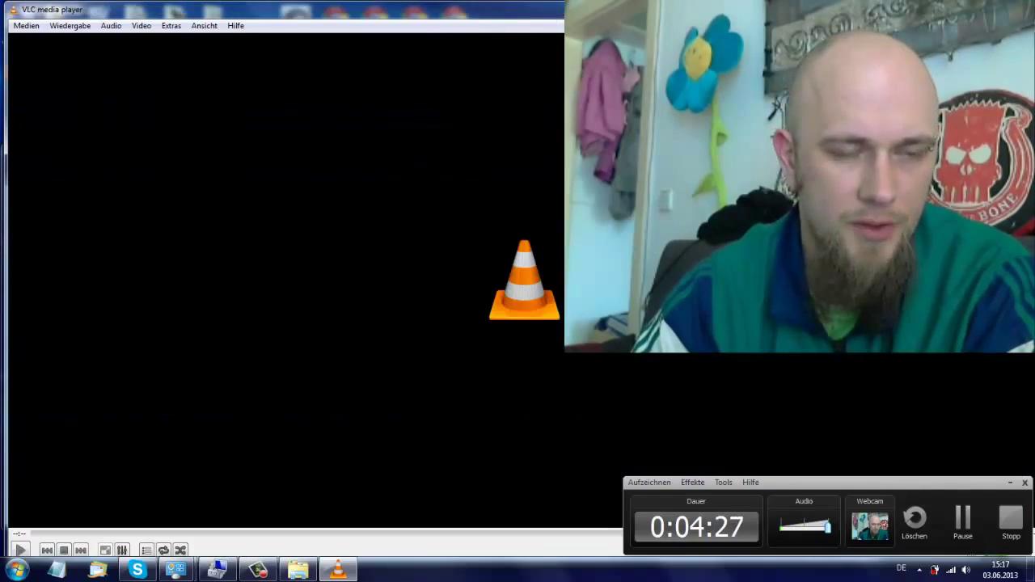
key("ctrl+q")
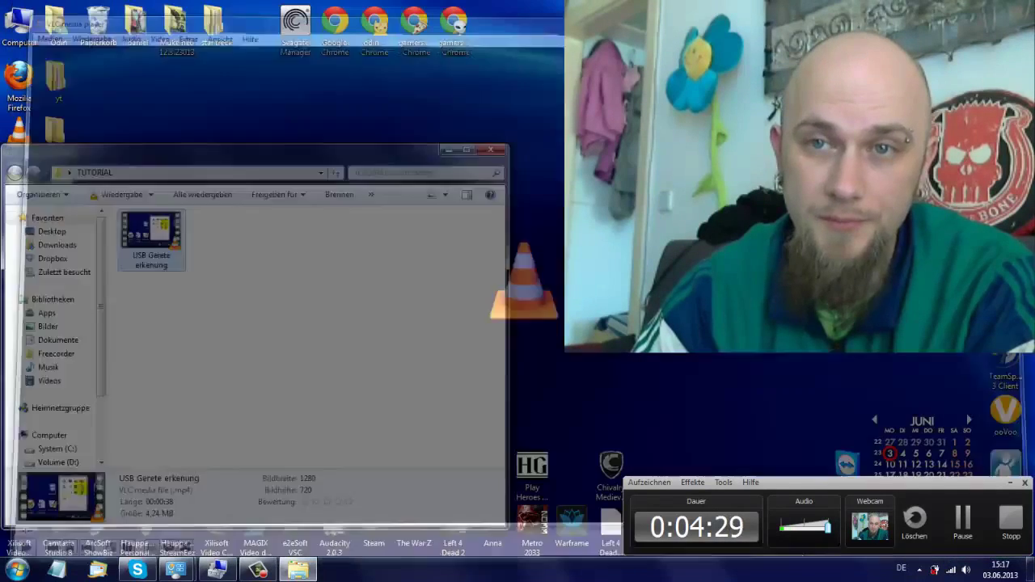
left_click(491, 151)
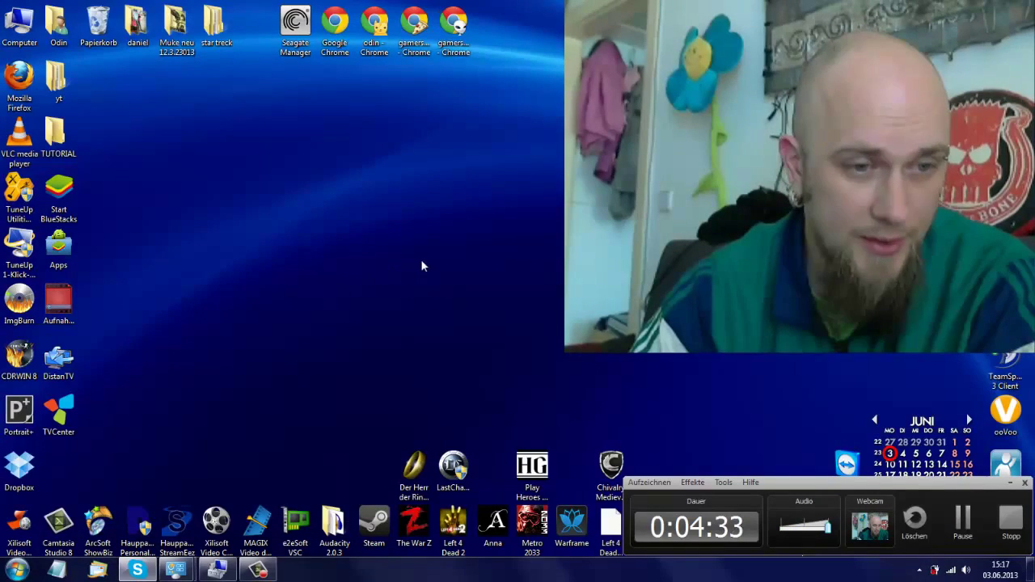
Start the Hauppauge installation CD from CD-Laufwerk (E:) CD-HDPVR2-V1.6-A and choose Deutsch as its language
double_click(20, 23)
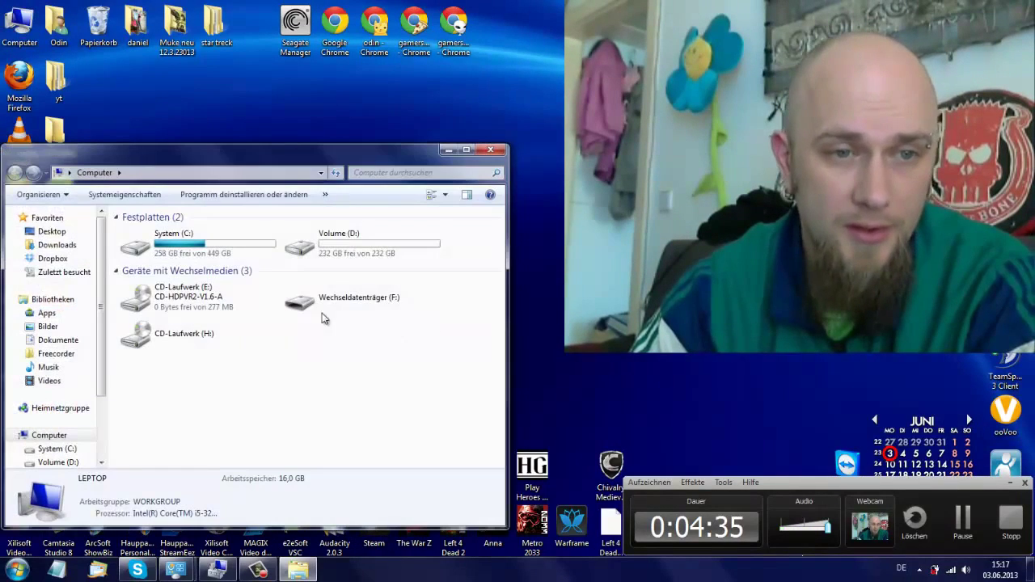
left_click(216, 301)
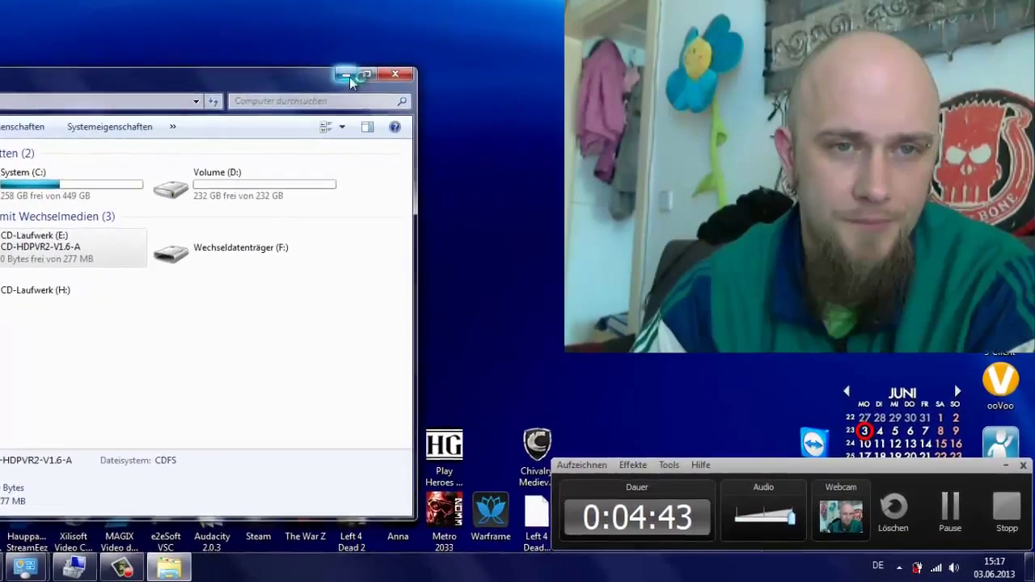
left_click(348, 77)
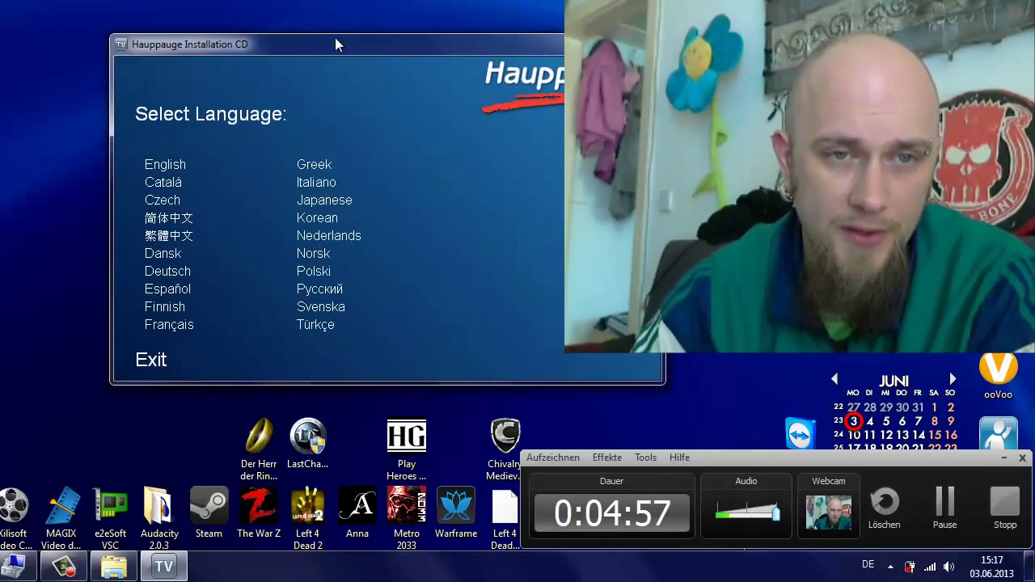
left_click_drag(339, 41, 0, 0)
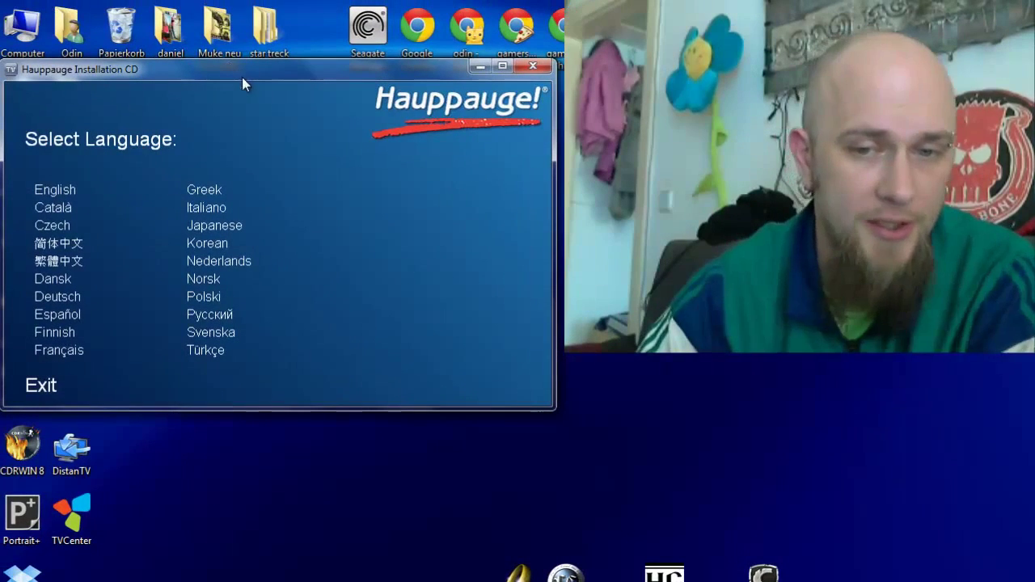
left_click(63, 298)
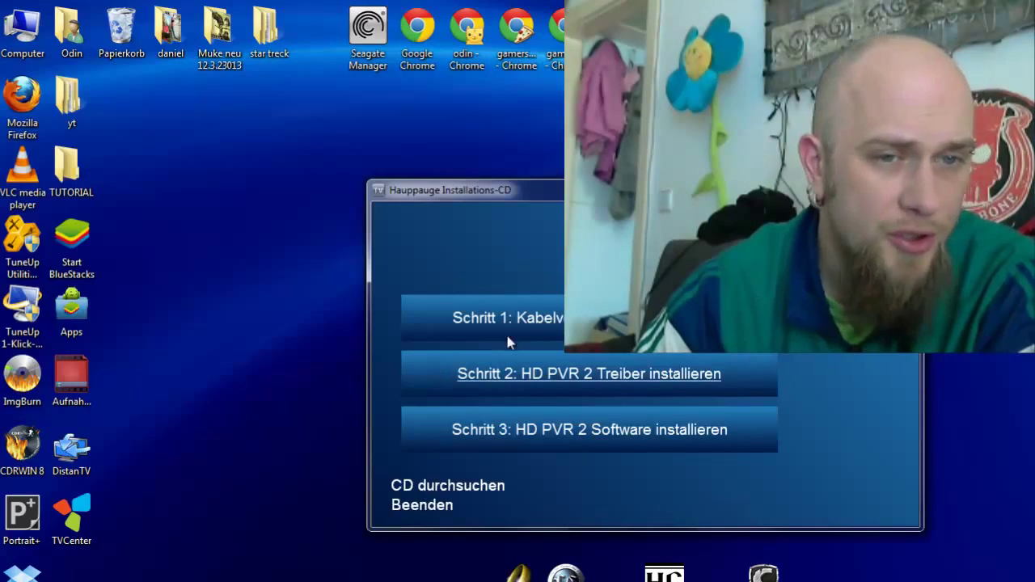
Examine the Schritt 1 cable diagram for Xbox 360, PC oder Wii U, and close the installation CD window
left_click_drag(536, 197, 169, 111)
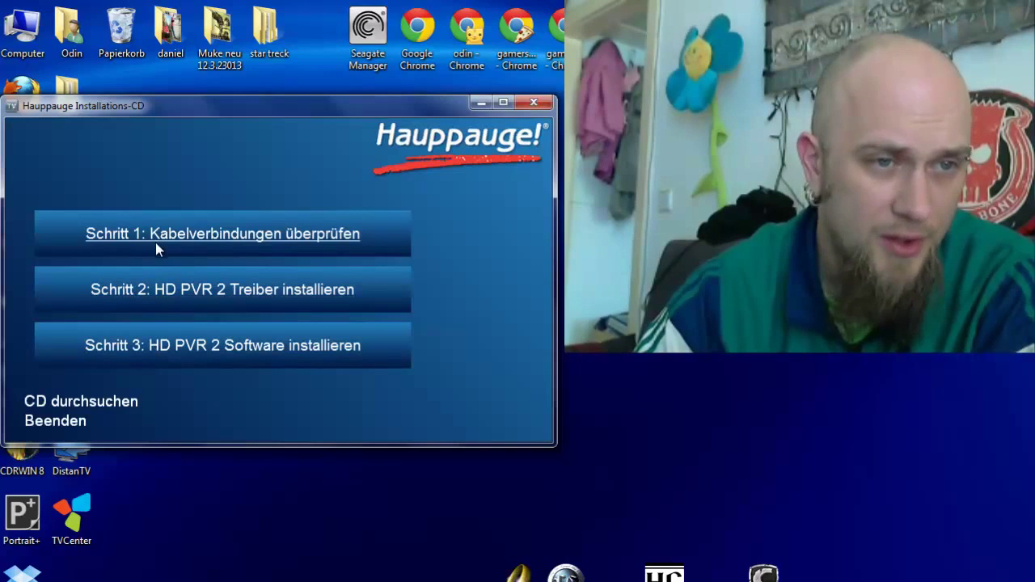
left_click(243, 245)
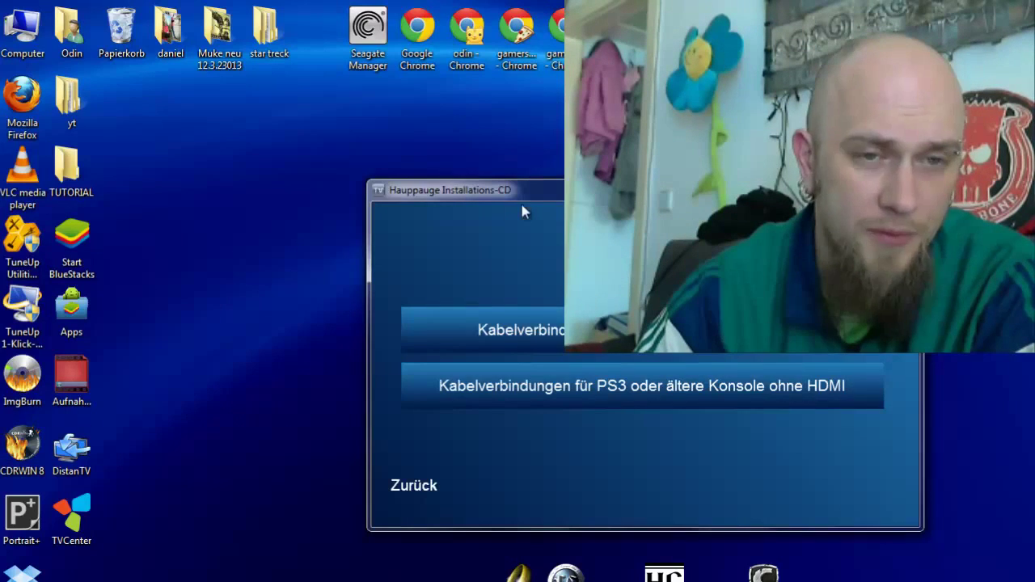
left_click_drag(533, 193, 177, 37)
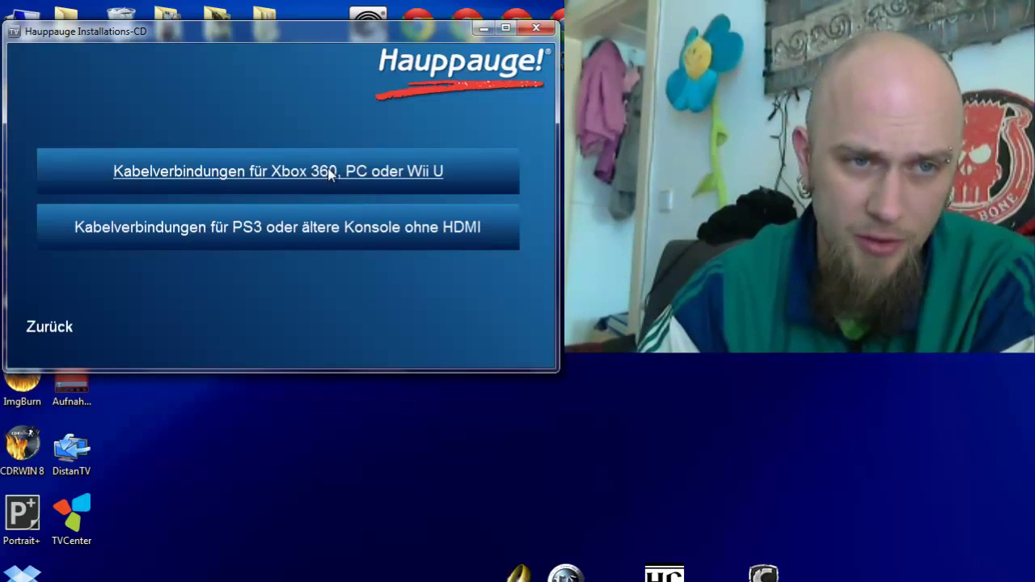
left_click(147, 176)
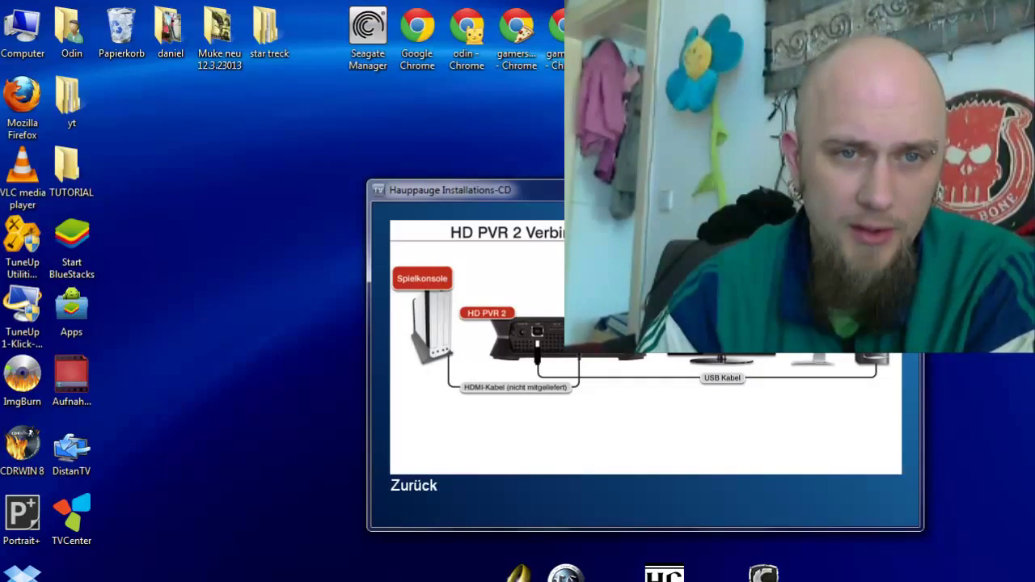
left_click_drag(629, 191, 262, 25)
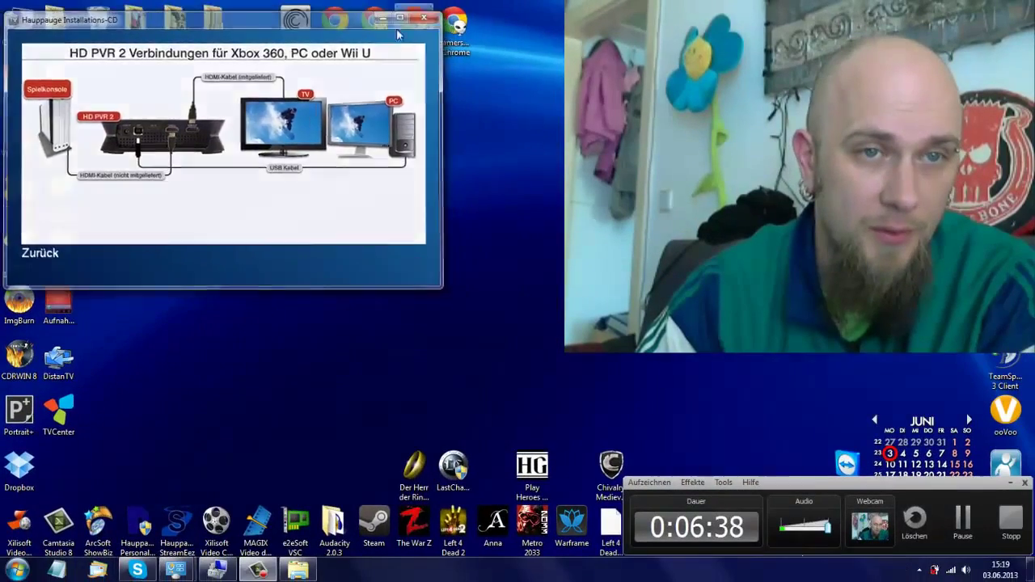
left_click(480, 19)
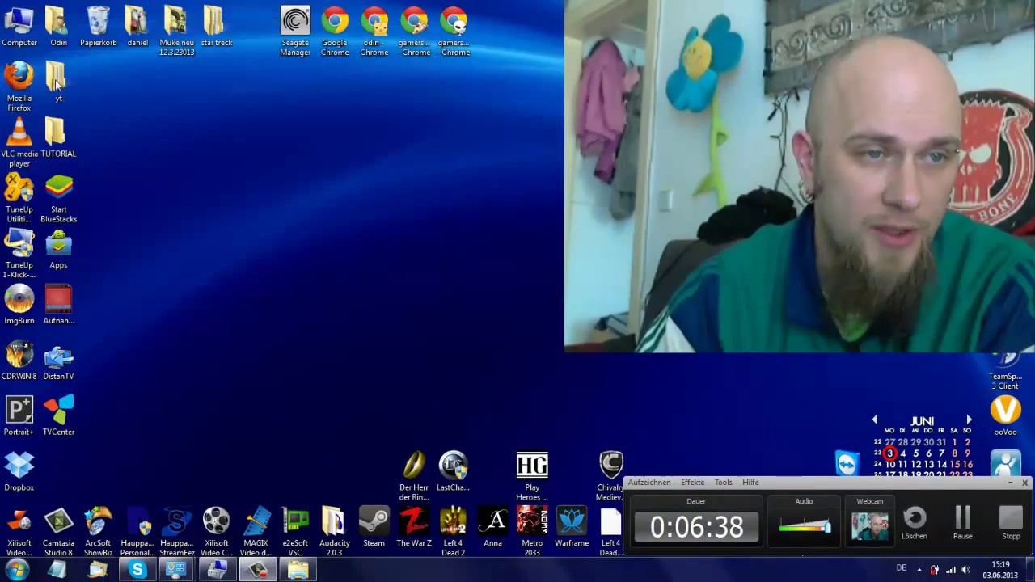
Relaunch the Hauppauge installation CD from drive E:, bring up its German three-step menu and move the window fully into view
double_click(18, 33)
double_click(191, 296)
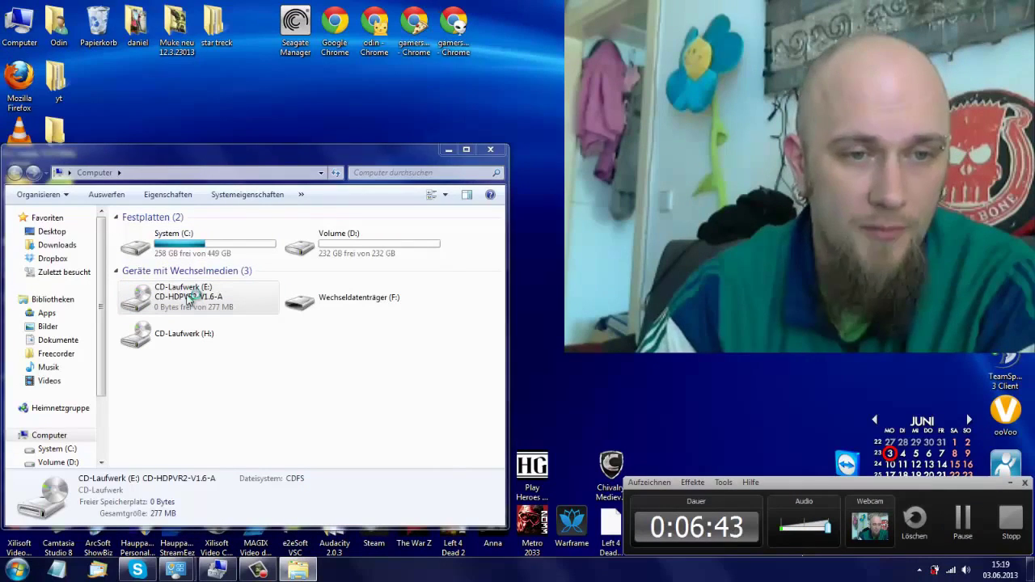
left_click(449, 150)
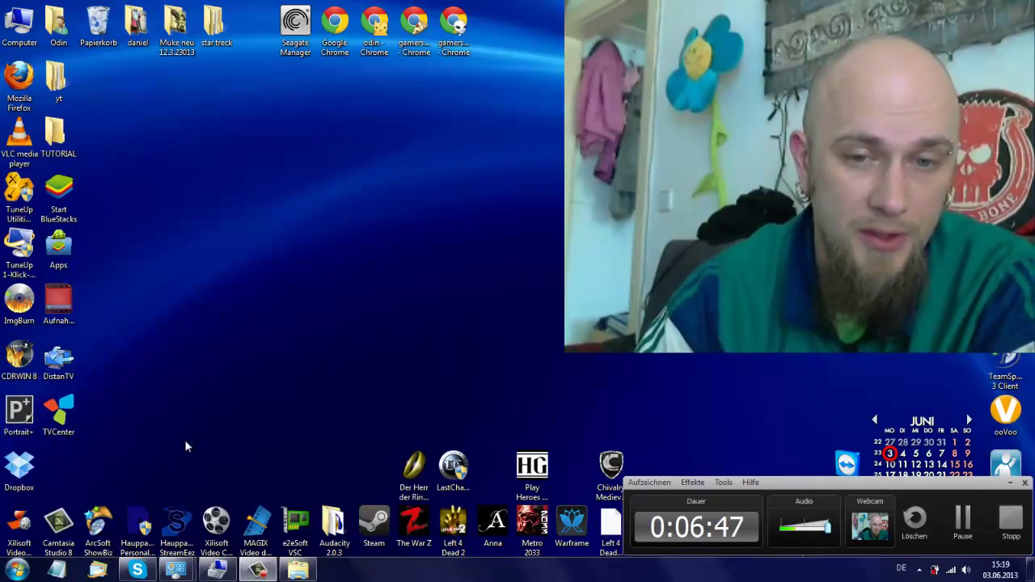
left_click(346, 335)
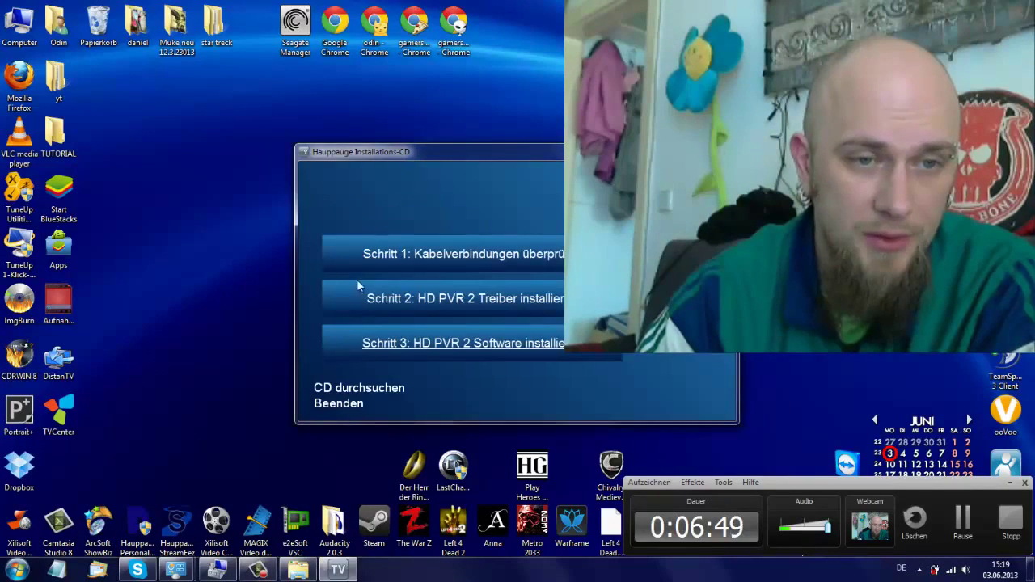
left_click_drag(494, 149, 317, 115)
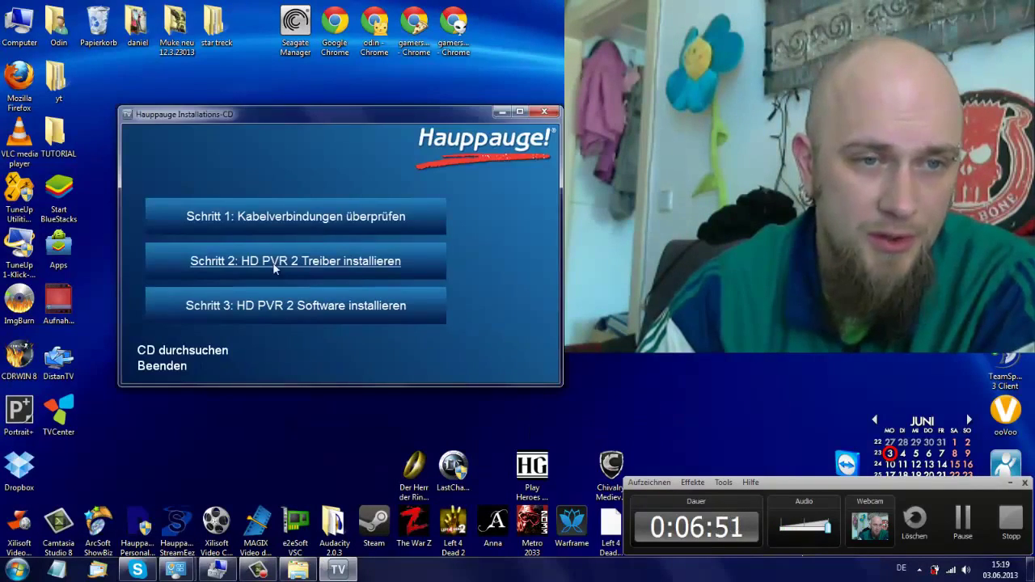
Examine the Schritt 1 cable diagram for PS3 und ältere Xbox Konsolen ohne HDMI, and return to the installation CD's three-step menu
left_click(275, 224)
left_click(468, 311)
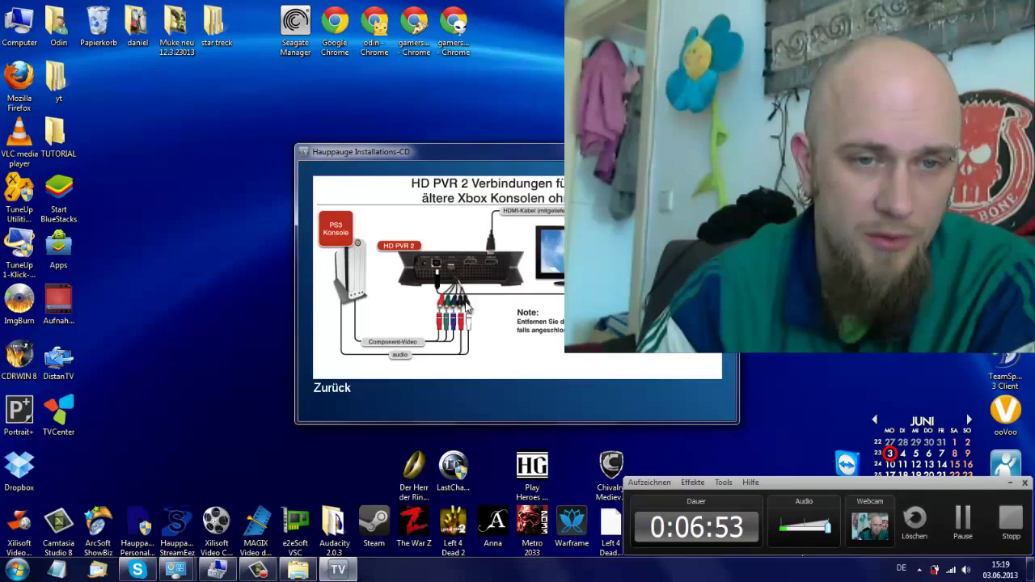
left_click_drag(528, 152, 240, 17)
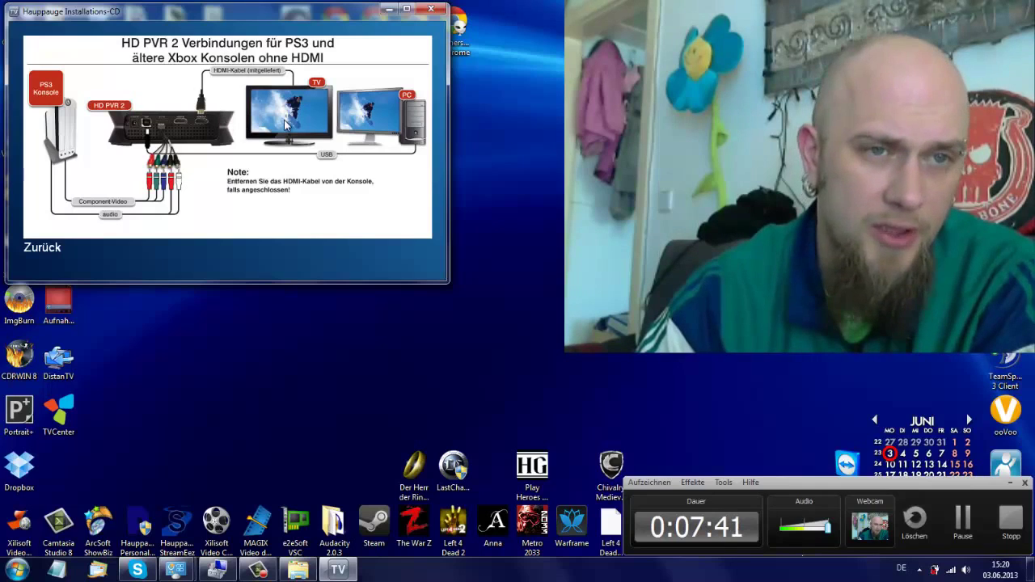
left_click(53, 247)
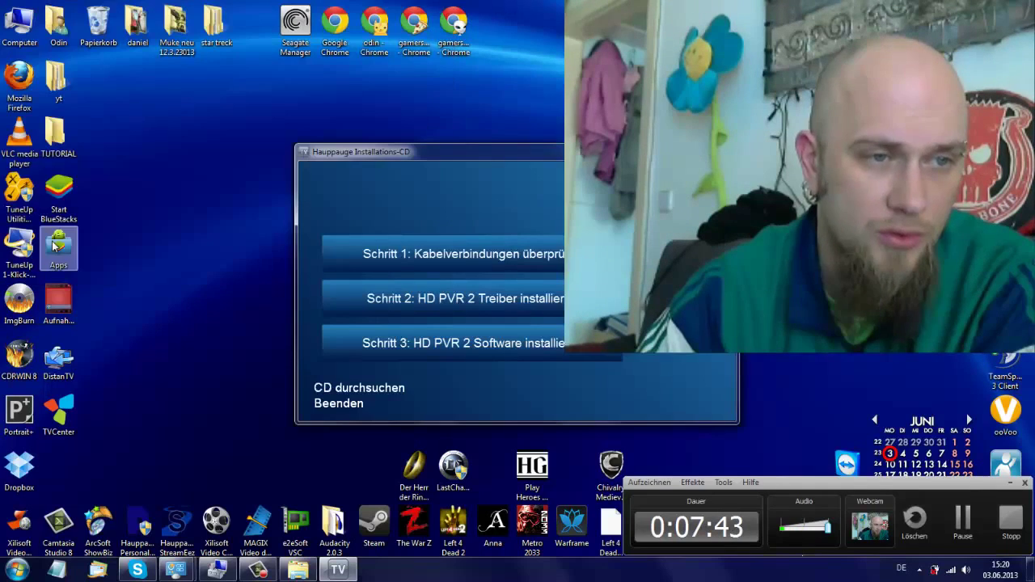
Install the HD PVR 2 driver from Schritt 2 of the CD menu, show the update details and exit the driver installer
left_click_drag(434, 150, 141, 13)
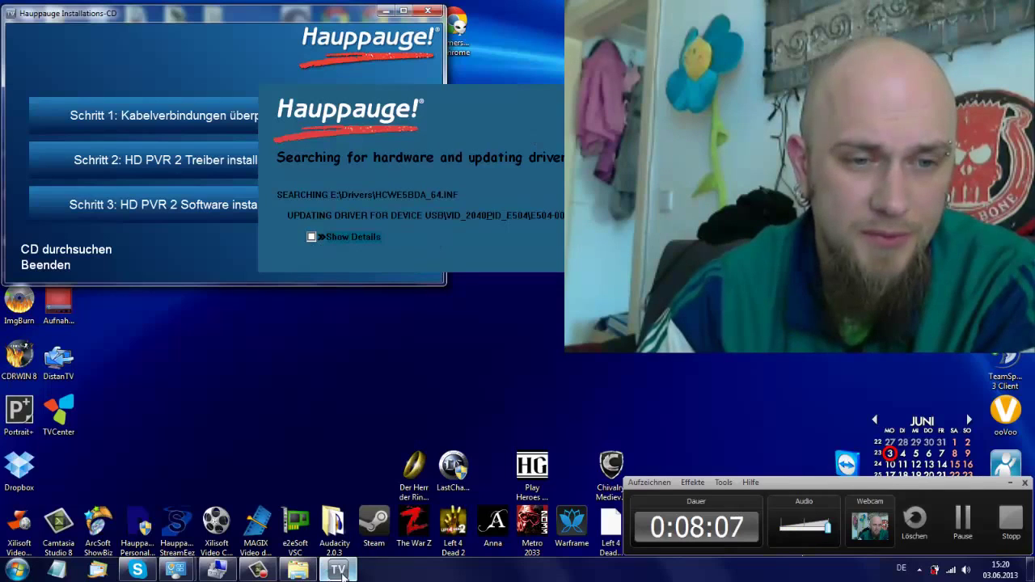
mouse_move(333, 536)
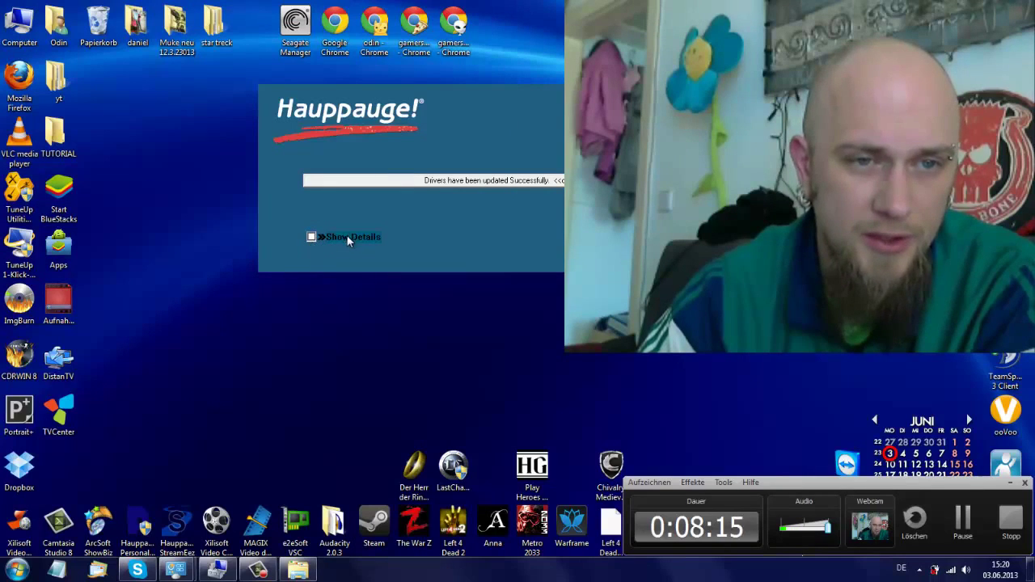
left_click(312, 237)
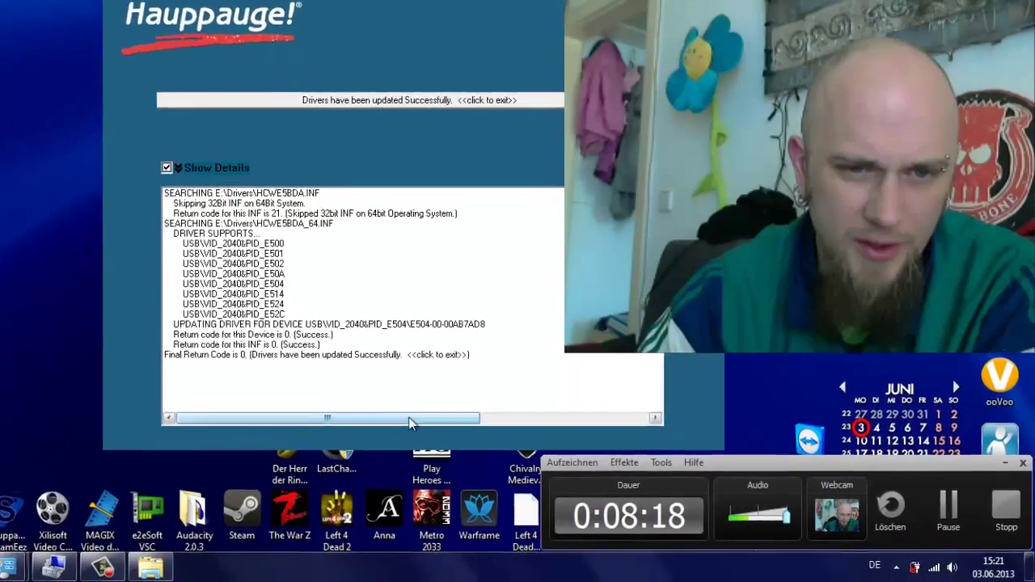
left_click_drag(478, 436, 462, 403)
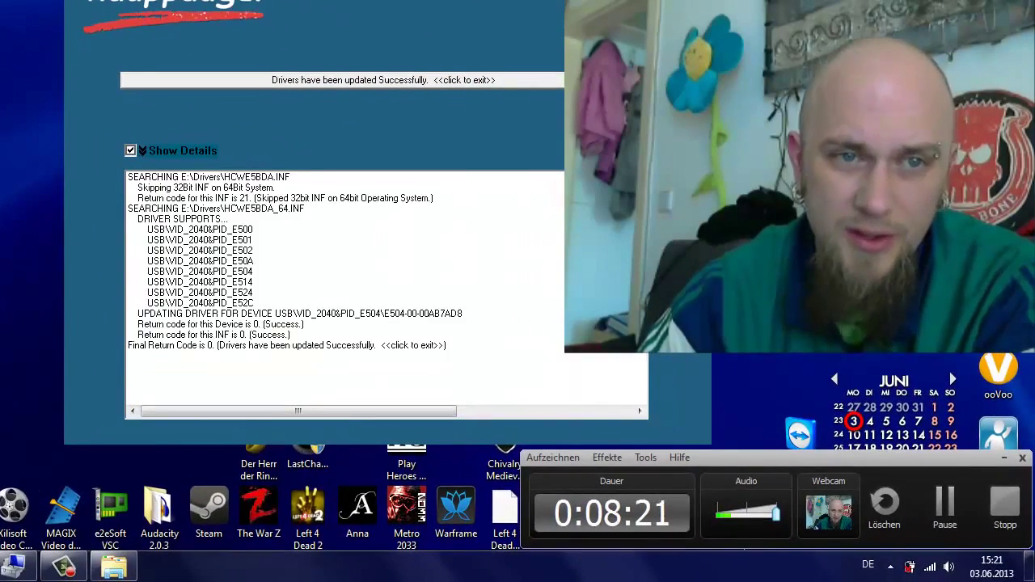
left_click(325, 79)
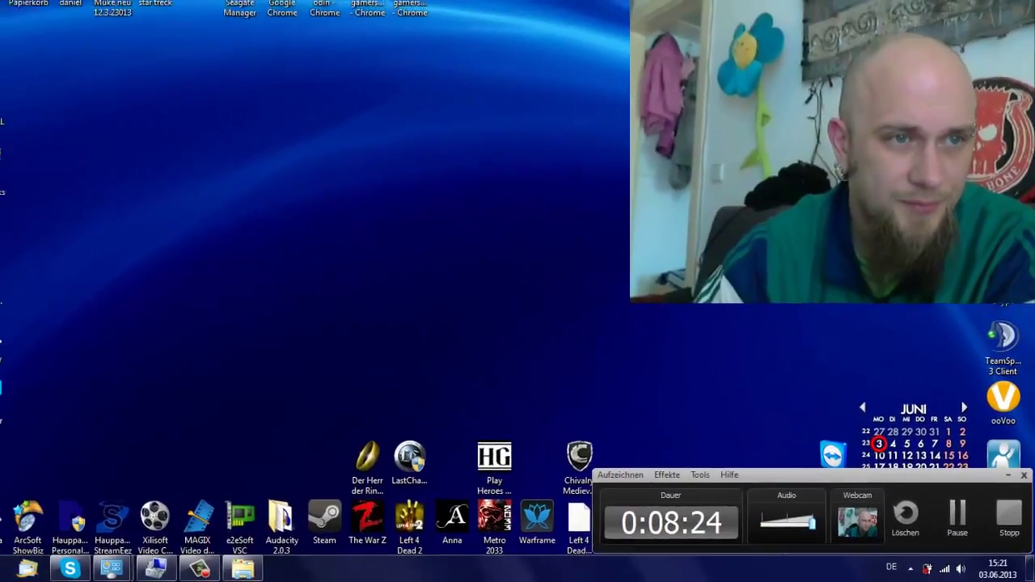
Relaunch the Hauppauge installation CD from drive E:, review its German menu with Schritt 3 for the software, and close the CD window
key("super+e")
left_click(243, 303)
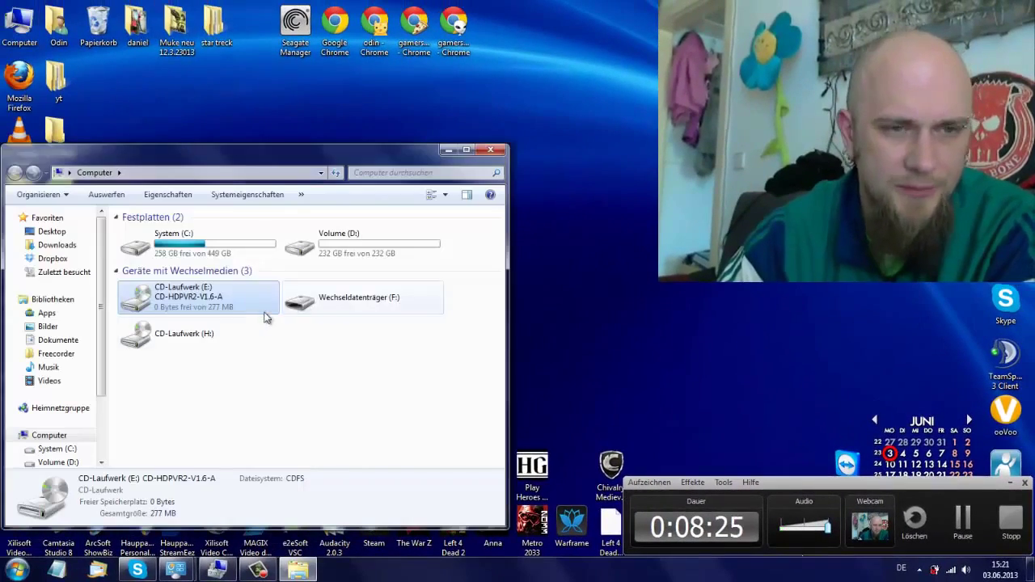
double_click(216, 295)
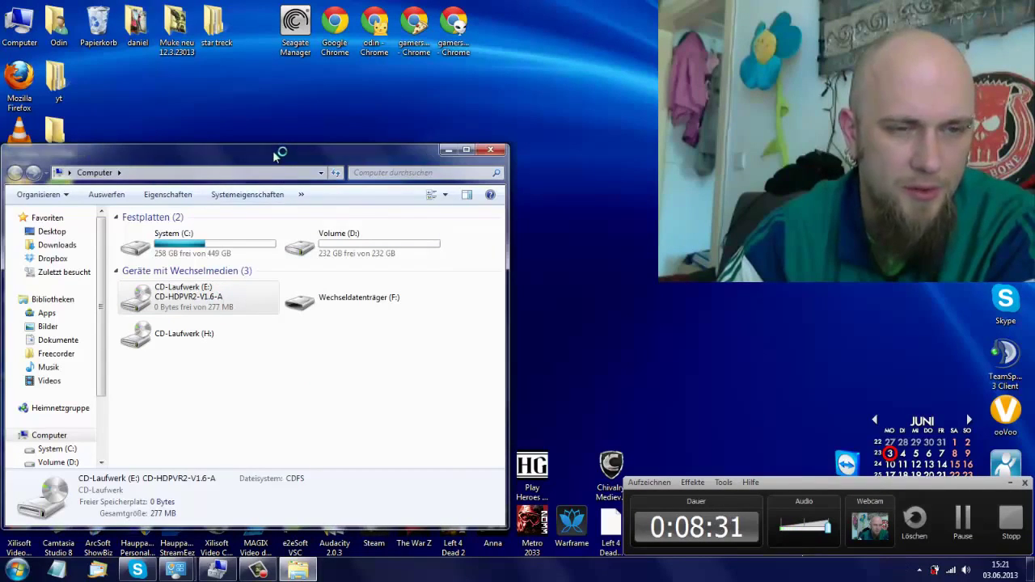
left_click_drag(275, 153, 276, 159)
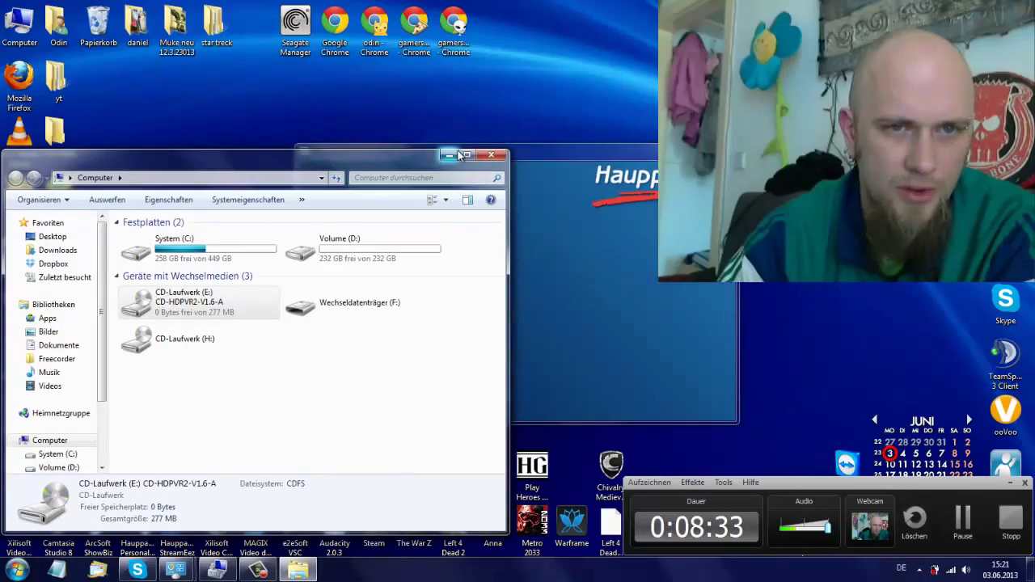
left_click(448, 155)
left_click_drag(457, 148, 182, 57)
left_click(57, 239)
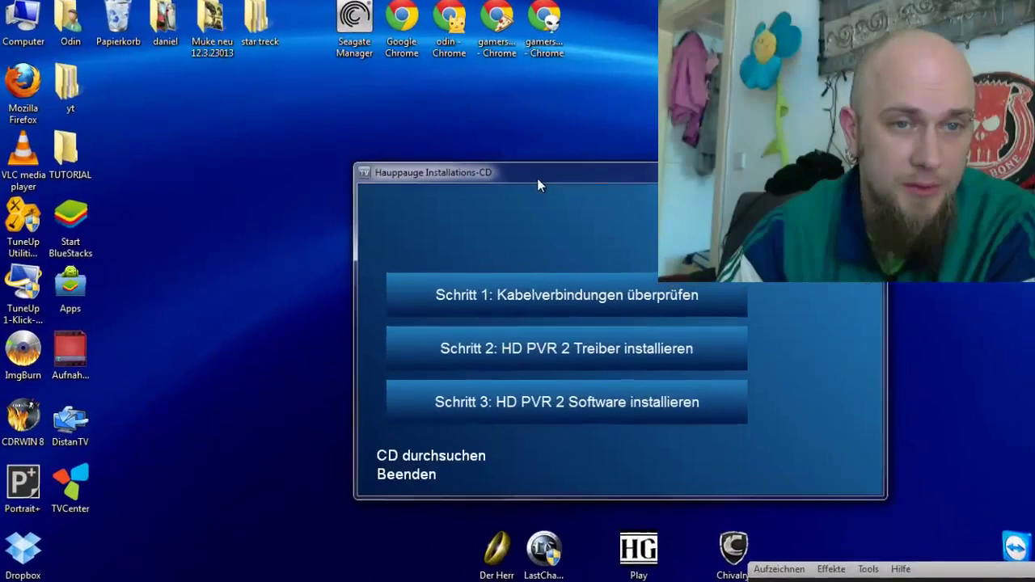
left_click_drag(480, 159, 164, 24)
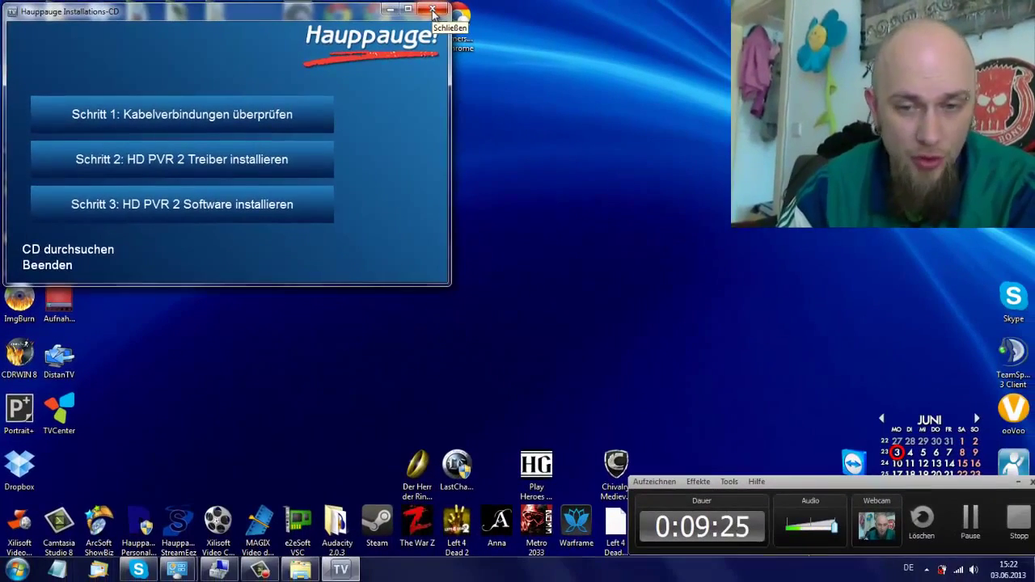
left_click(536, 8)
Bring up the Geräte-Manager in Computerverwaltung and select the Hauppauge HD-PVR2 Gaming Plus entry under Audio-, Video- und Gamecontroller
left_click(216, 570)
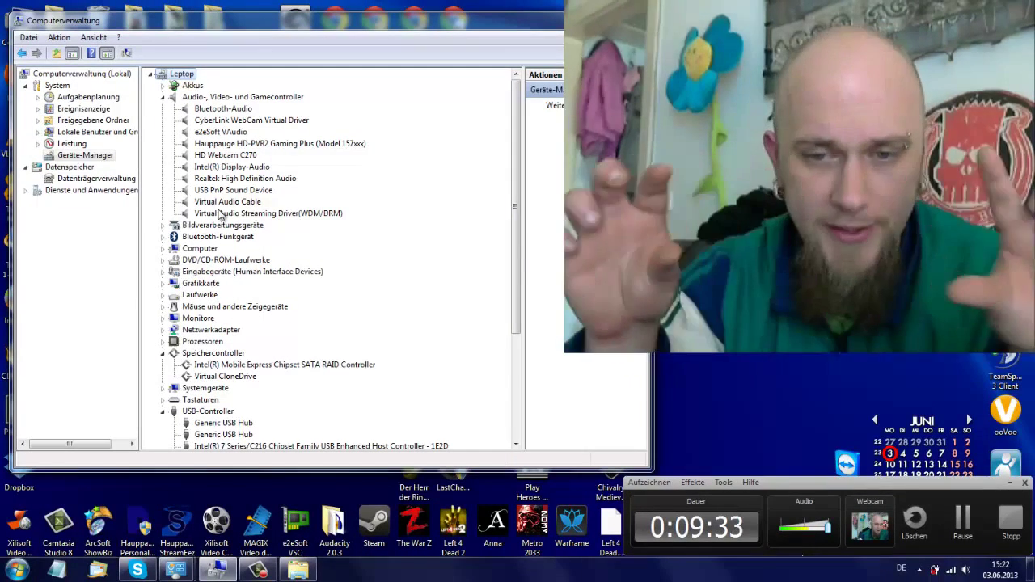
left_click(223, 146)
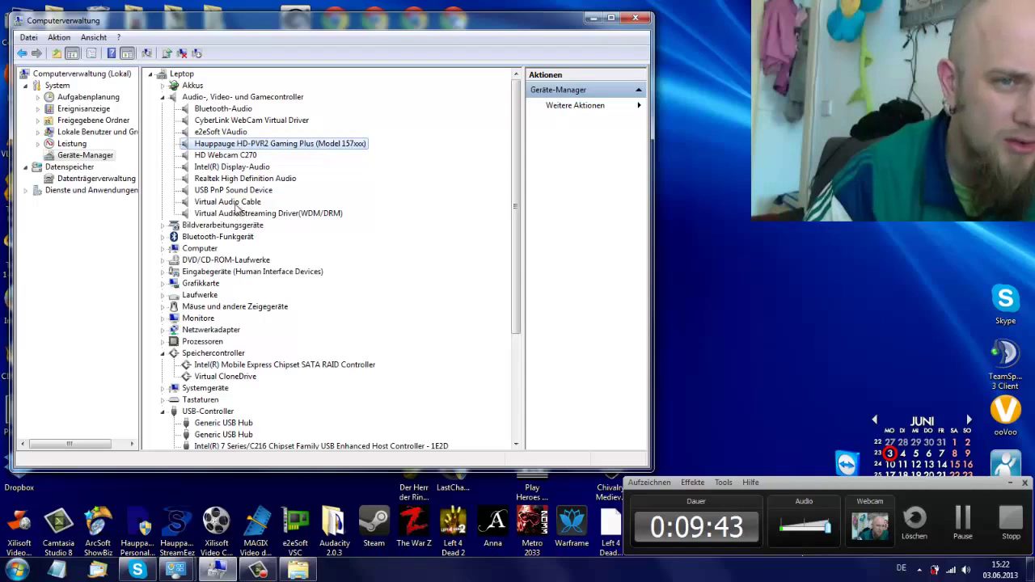
left_click(47, 301)
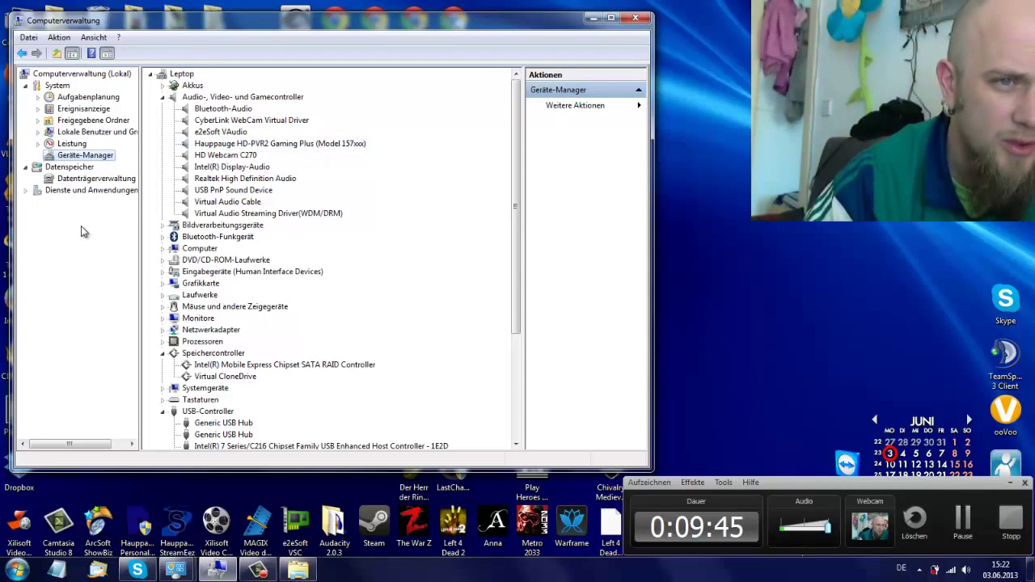
left_click(451, 213)
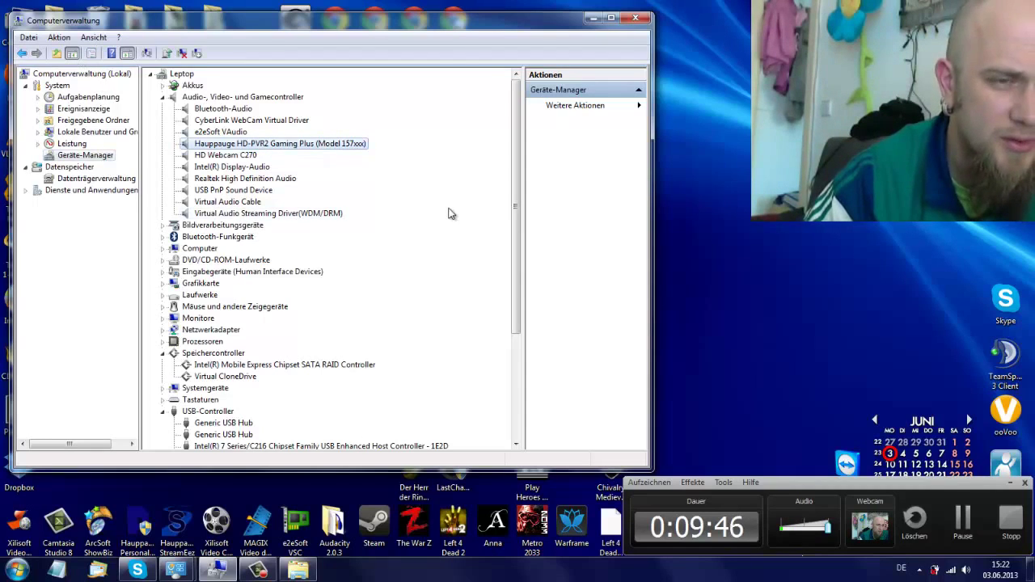
View the Treibersoftware aktualisieren options for the Hauppauge HD-PVR2 device and dismiss them without choosing a search method
left_click(168, 54)
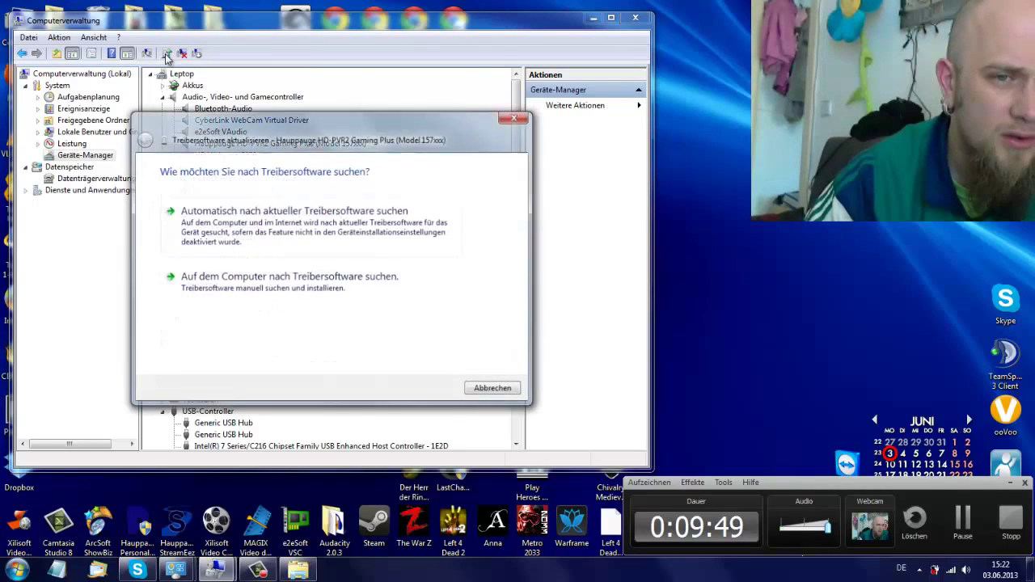
left_click(525, 117)
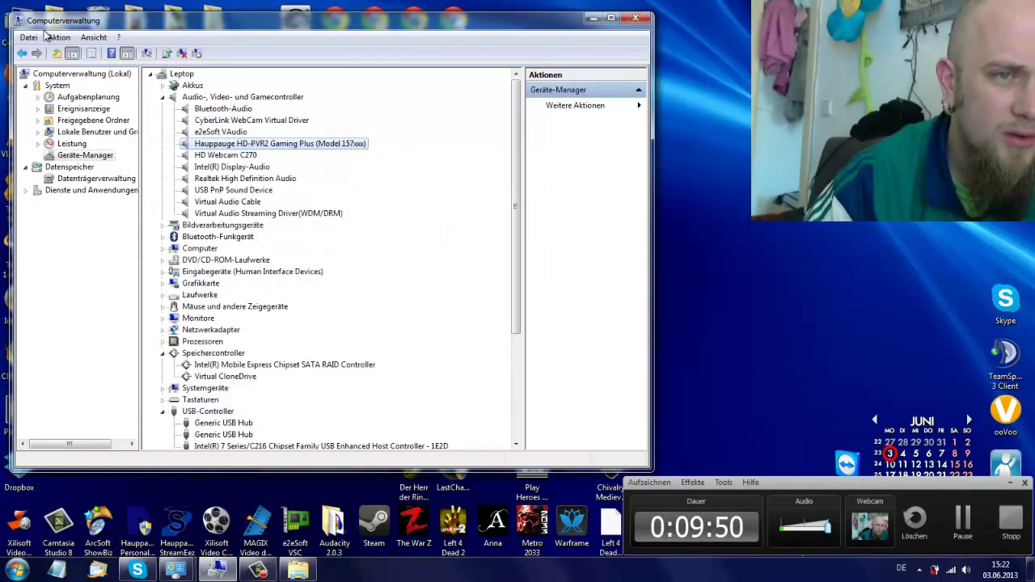
left_click(147, 53)
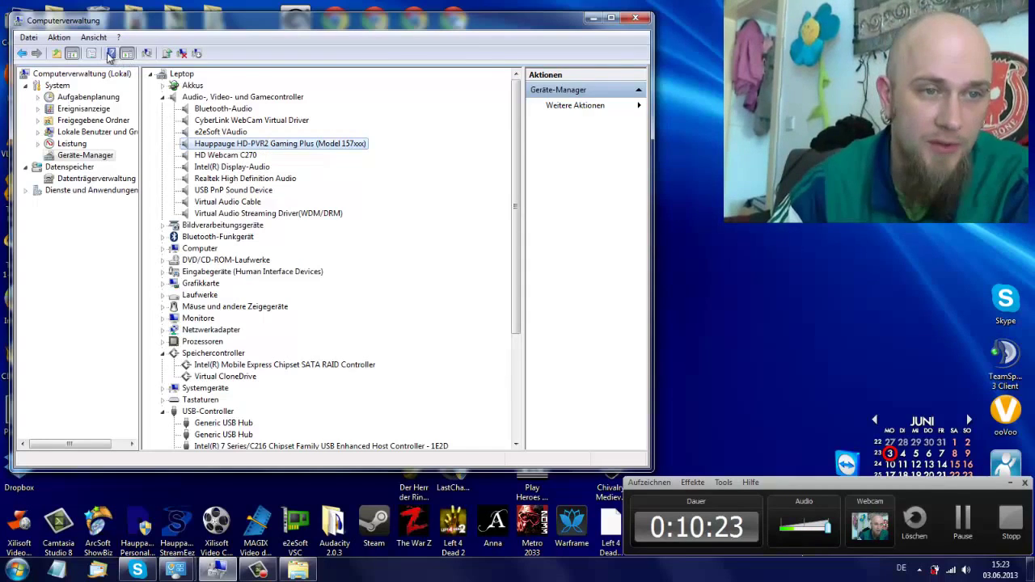
Close the Computerverwaltung window and the remaining Systemsteuerung window to return to an empty desktop
left_click(593, 18)
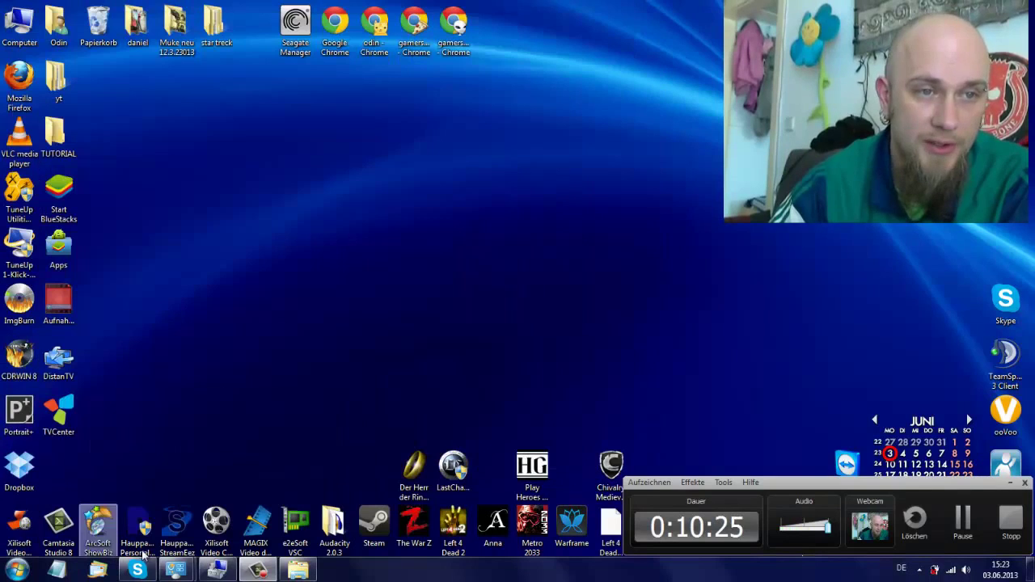
right_click(227, 576)
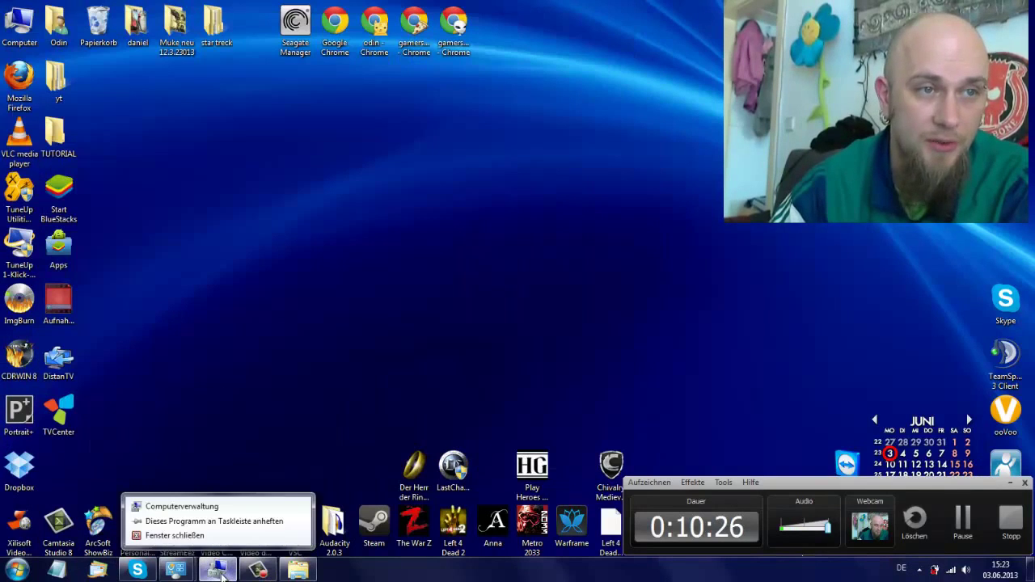
left_click(186, 536)
right_click(191, 574)
left_click(186, 534)
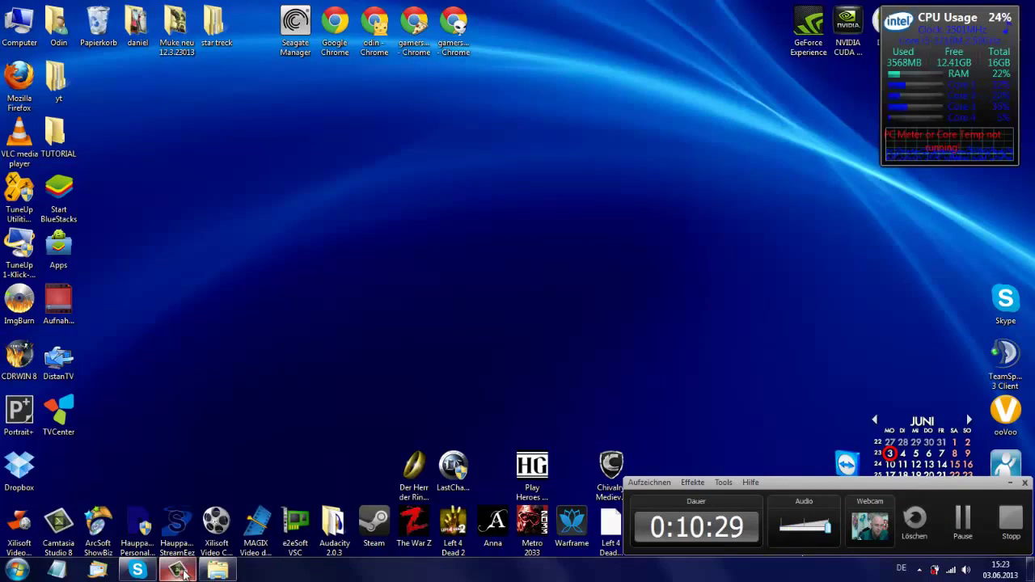
Start Computerverwaltung by going from Systemsteuerung through System und Sicherheit to Verwaltung, arranging the windows so each stays readable
left_click(18, 570)
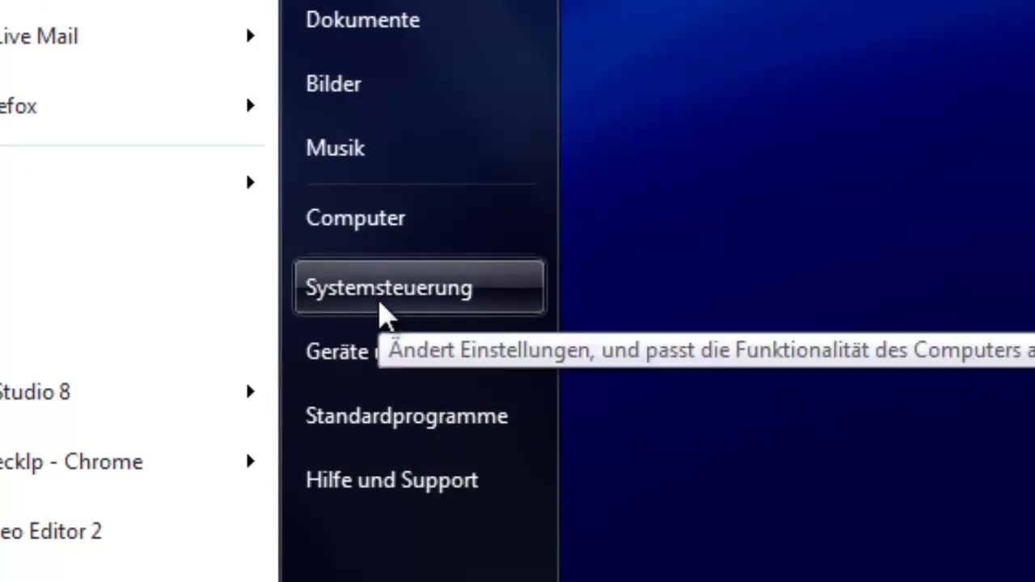
left_click(467, 21)
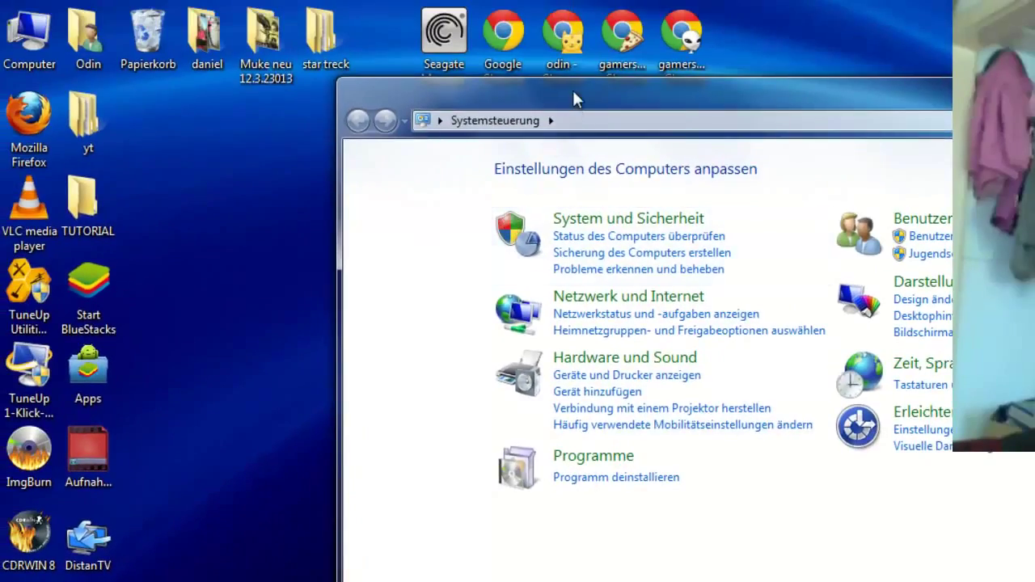
left_click_drag(573, 97, 226, 12)
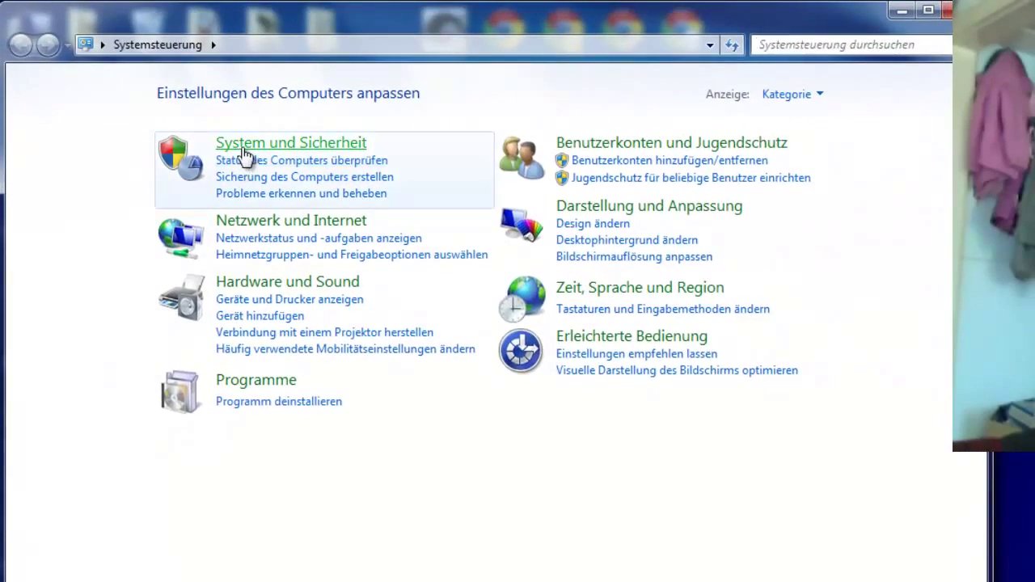
left_click(242, 142)
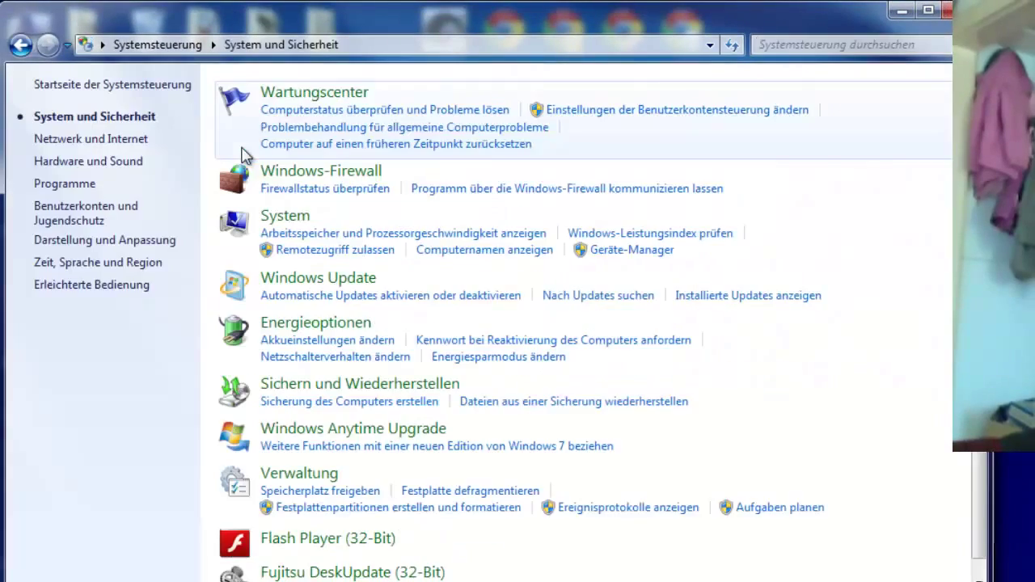
left_click(274, 482)
left_click_drag(326, 46, 301, 100)
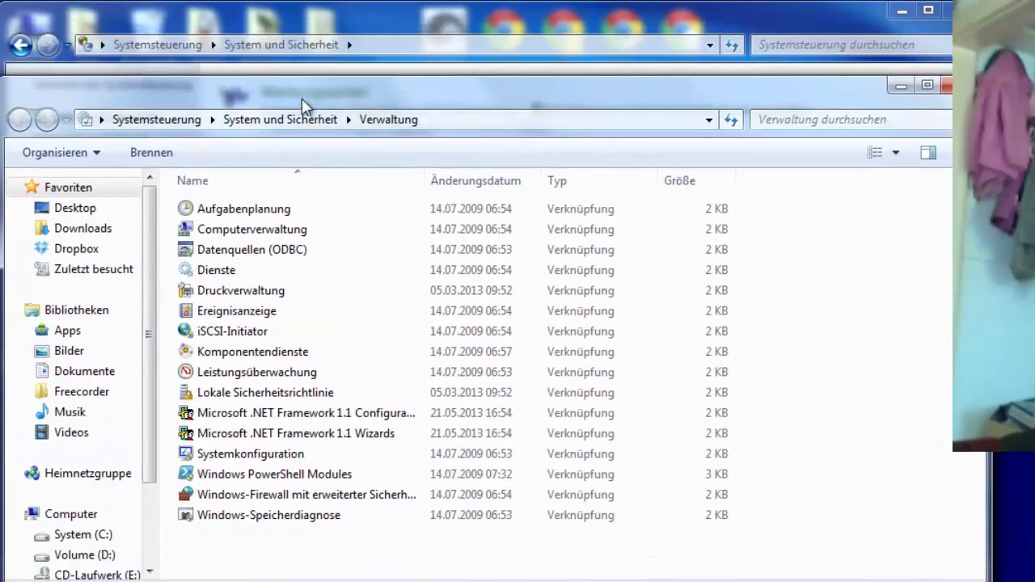
left_click(236, 234)
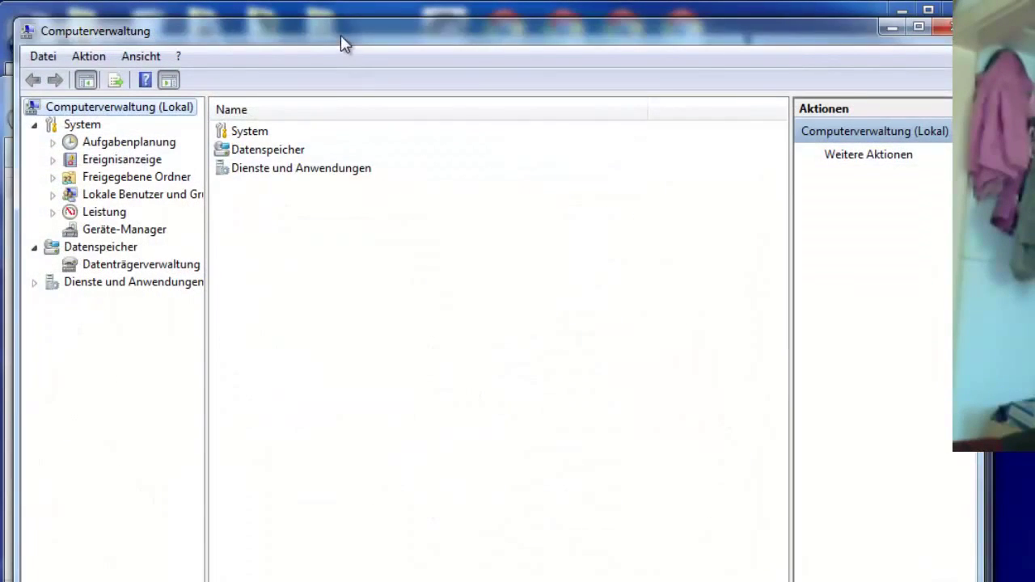
left_click_drag(340, 34, 335, 157)
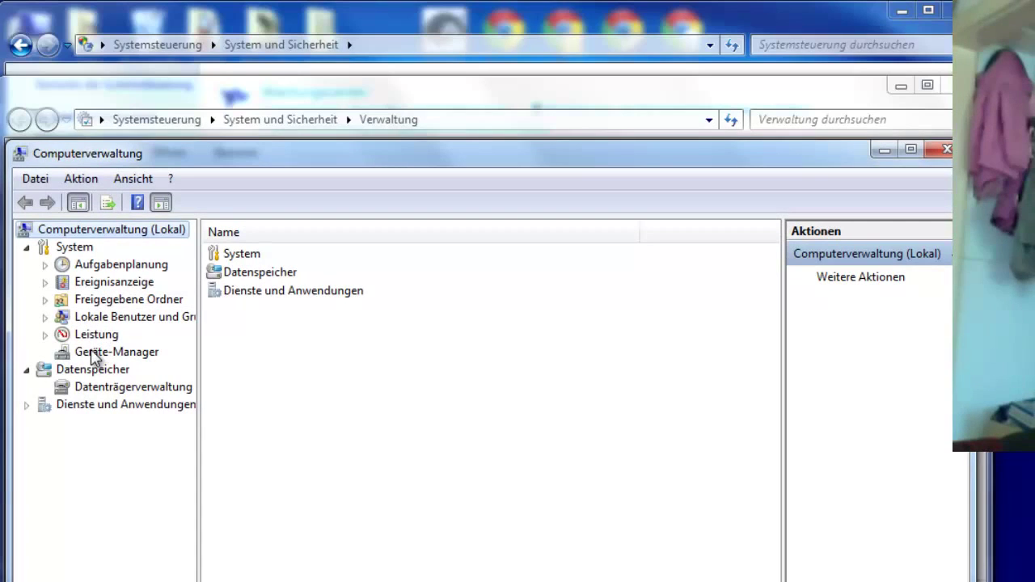
In Geräte-Manager, expand Audio-, Video- und Gamecontroller, select the Hauppauge HD-PVR2 Gaming Plus device, and expand USB-Controller to check its devices
left_click(146, 359)
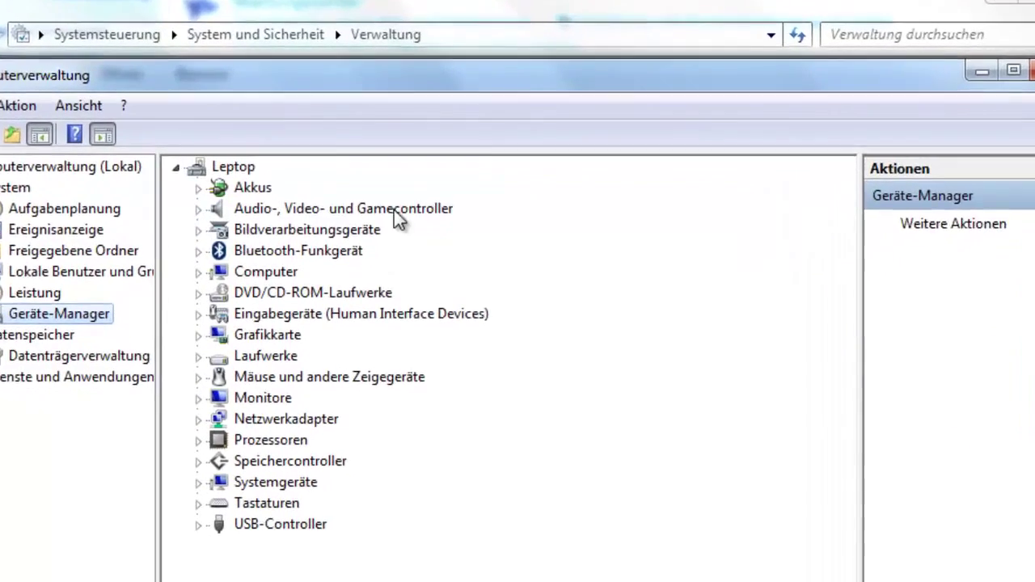
left_click(198, 209)
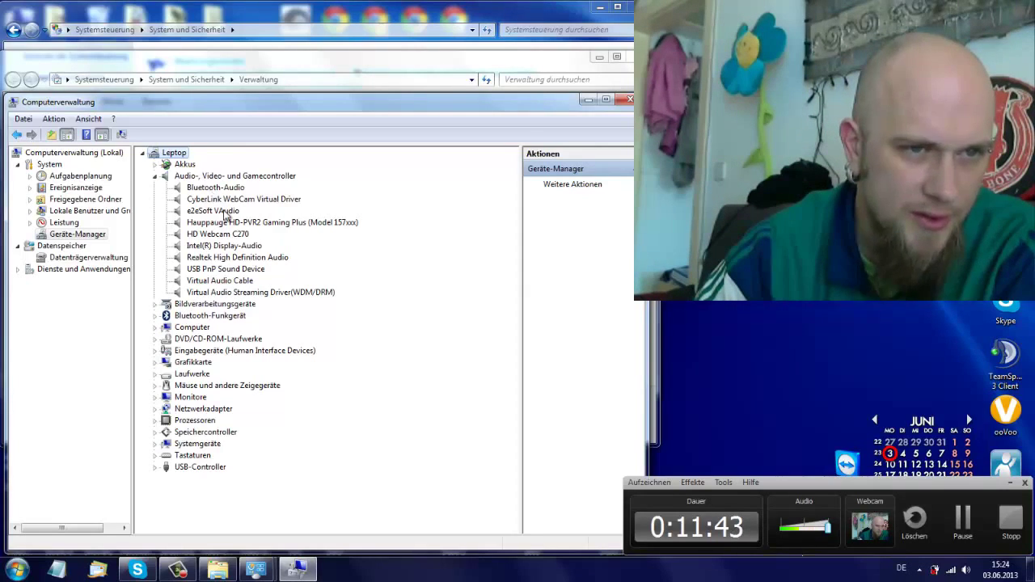
left_click(211, 224)
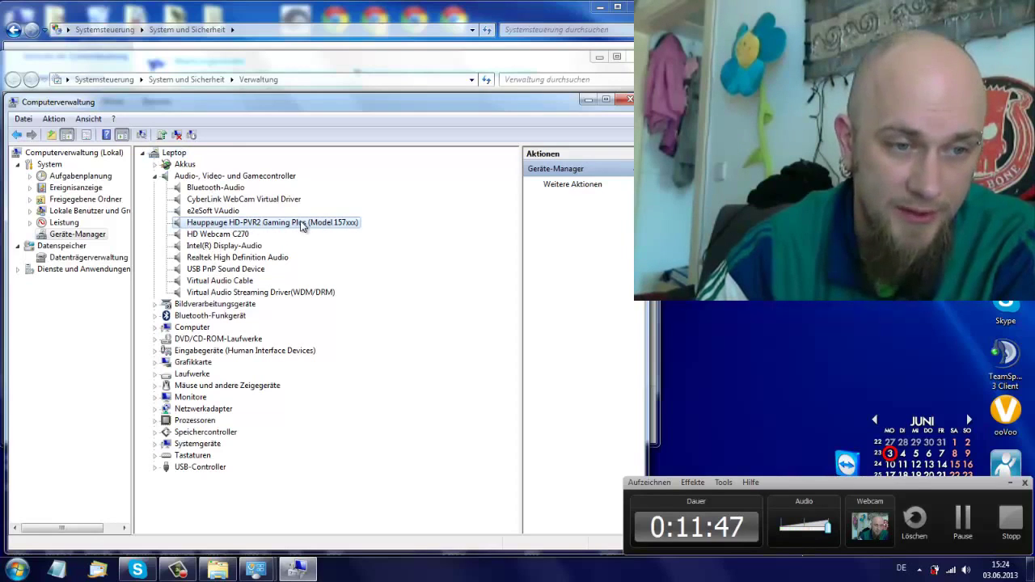
left_click(155, 467)
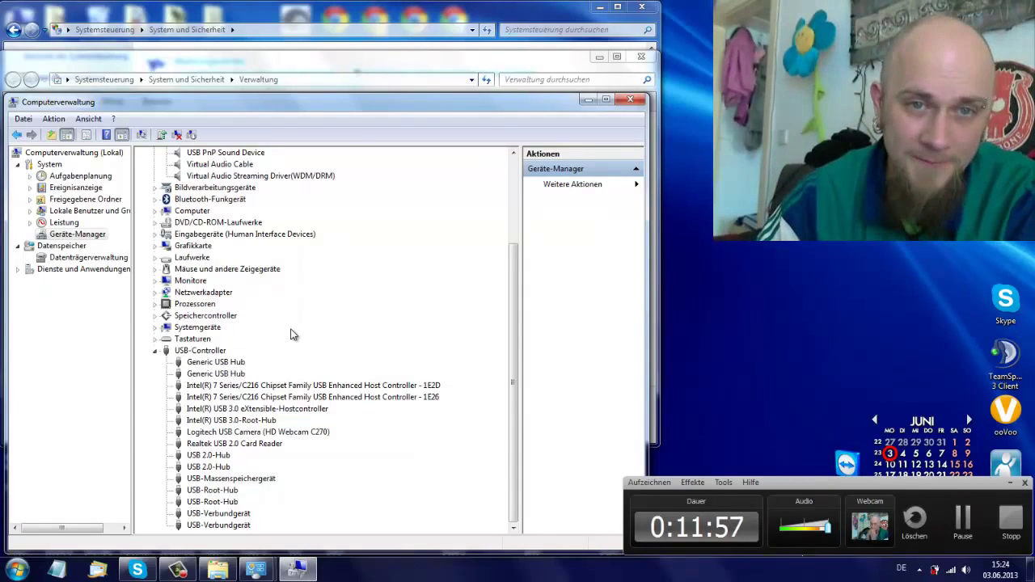
Close the Computerverwaltung, Verwaltung and System und Sicherheit windows
left_click(630, 100)
left_click(641, 57)
left_click(638, 8)
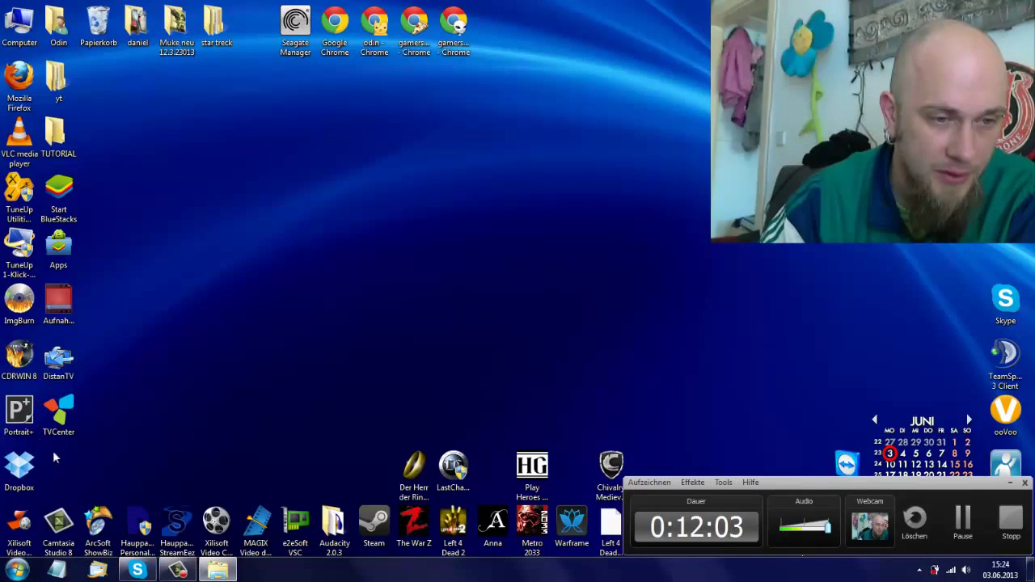
Launch ArcSoft ShowBiz, move its window clear of the webcam picture, and open the Capture Module for recording
double_click(97, 524)
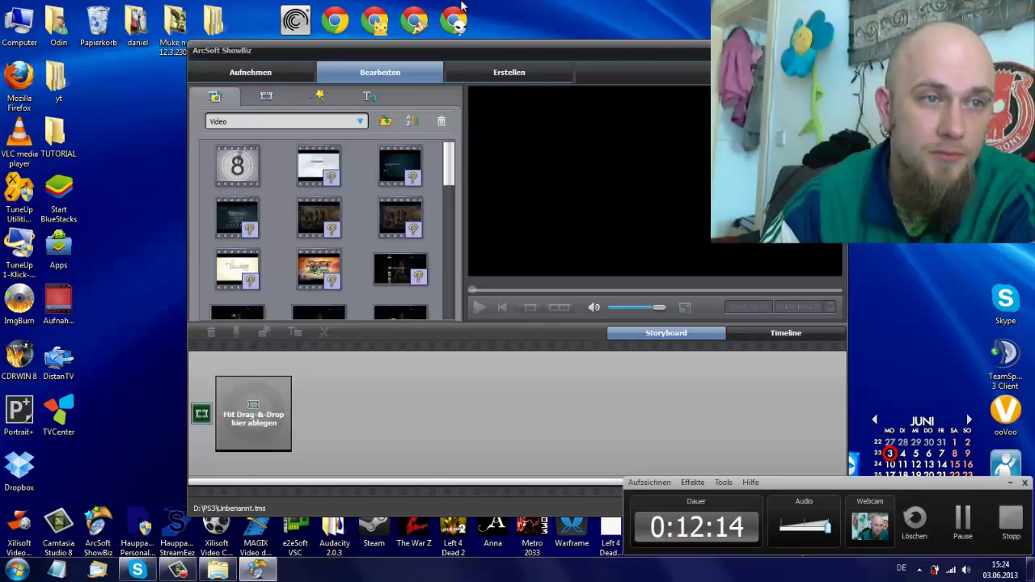
left_click_drag(457, 52, 272, 8)
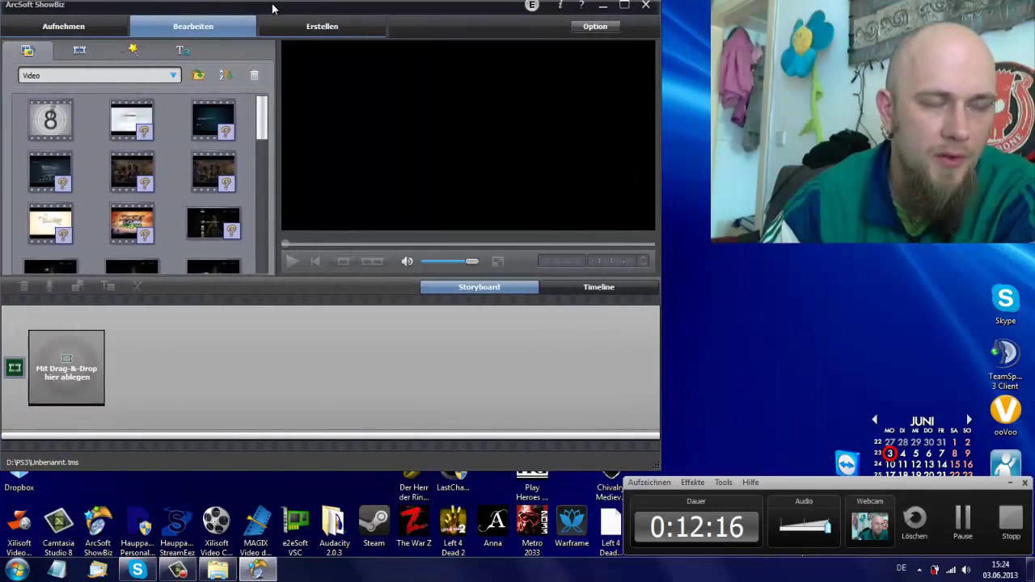
left_click(61, 25)
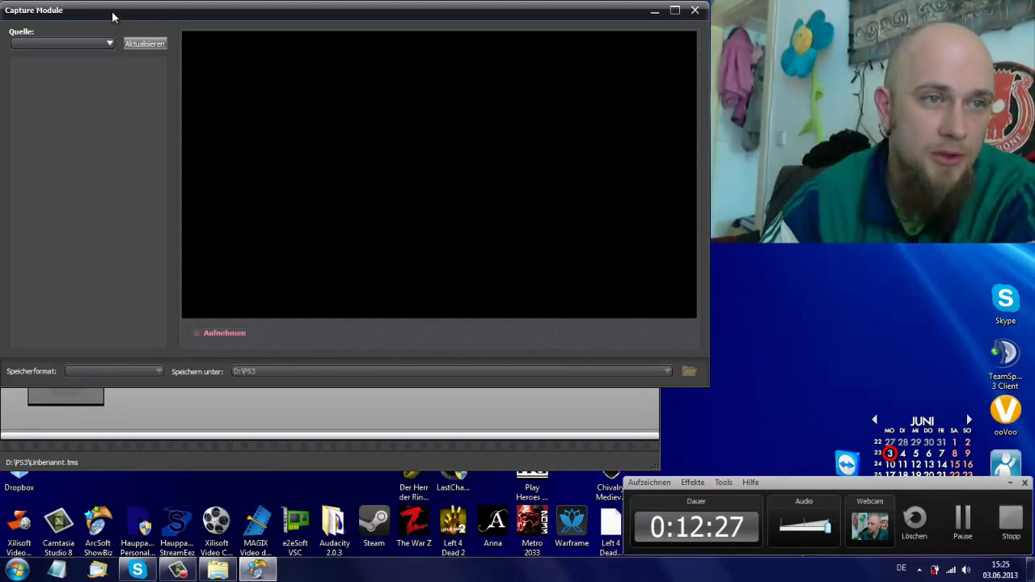
Set the Capture Module's Videoeingang to Component (YPbPr), keeping its window fully in view beside the webcam picture
left_click(117, 14)
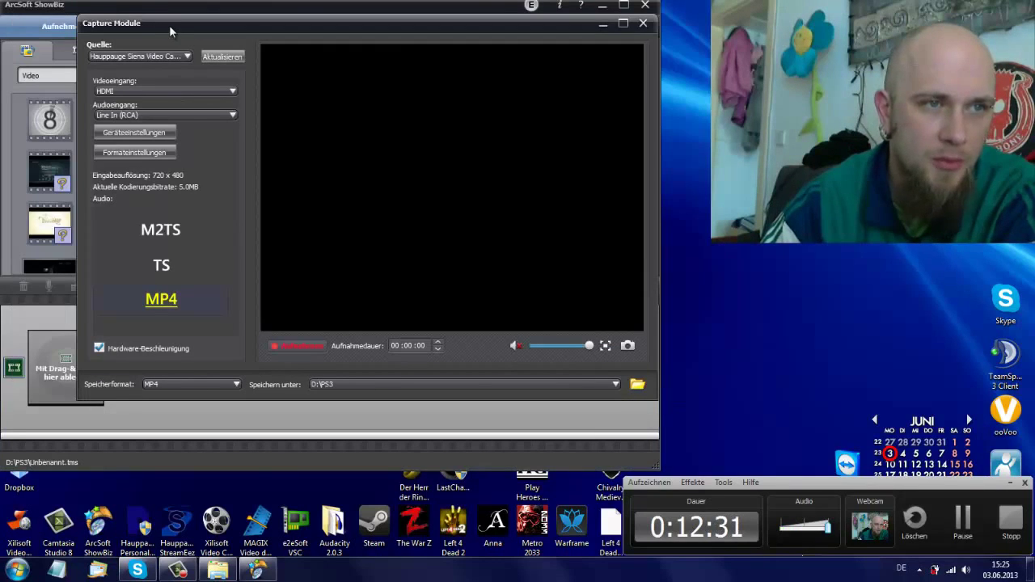
left_click_drag(169, 25, 95, 13)
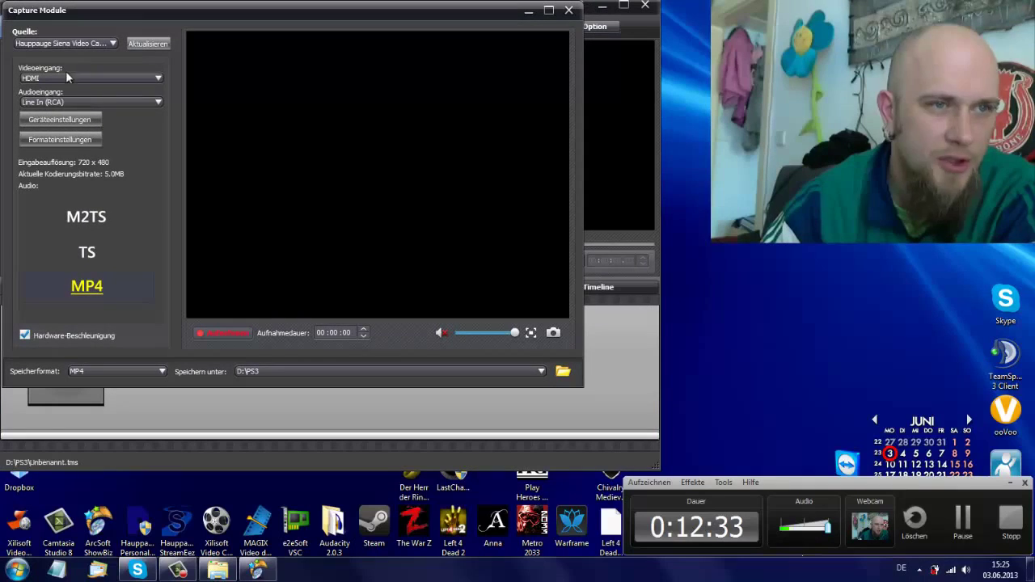
left_click(63, 79)
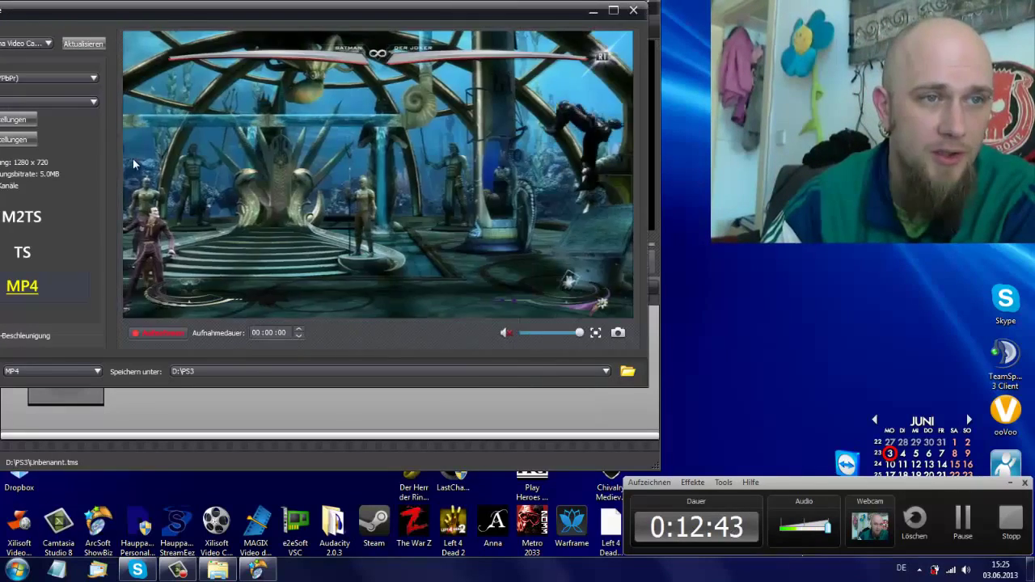
left_click_drag(137, 13, 197, 7)
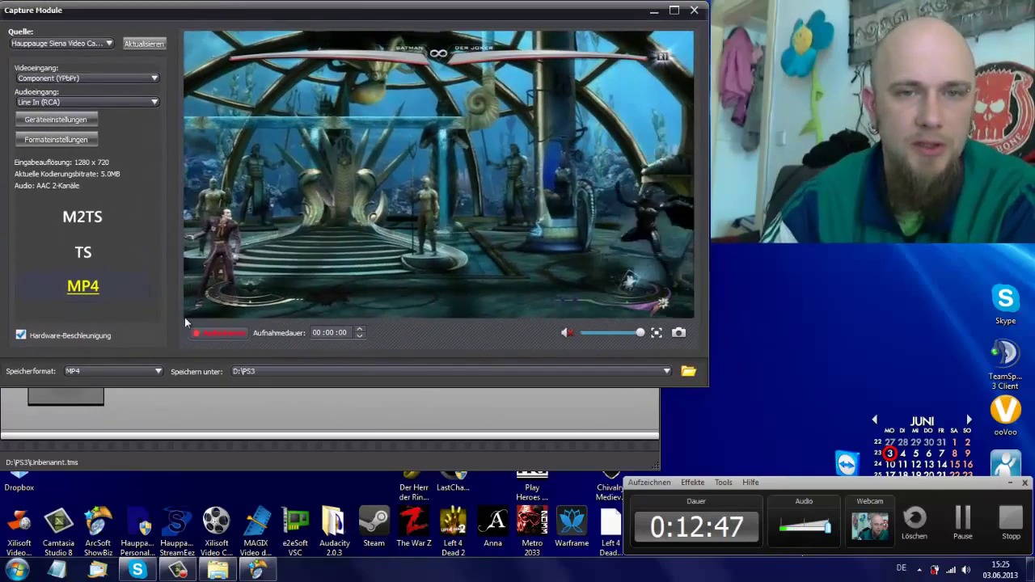
Close the Capture Module and reposition the ShowBiz window so its title bar is fully on screen
left_click(212, 332)
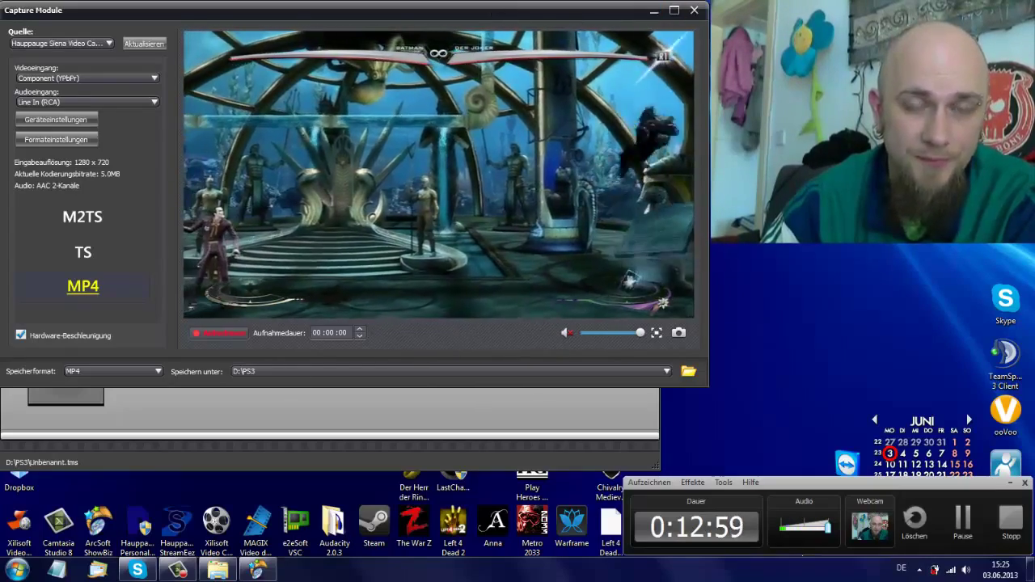
left_click(695, 10)
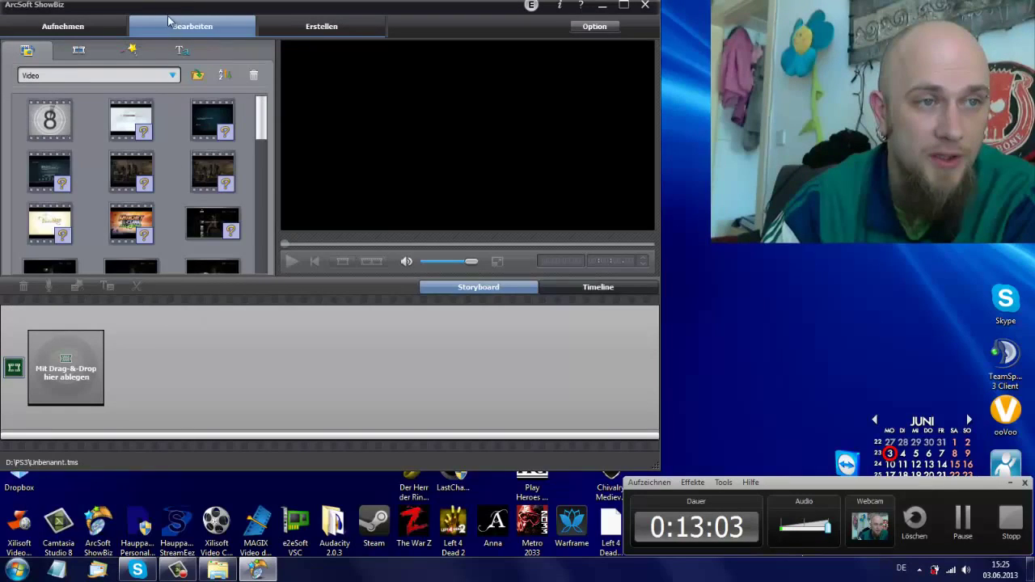
mouse_move(157, 12)
left_mouse_down()
mouse_move(167, 13)
mouse_move(160, 19)
left_mouse_up()
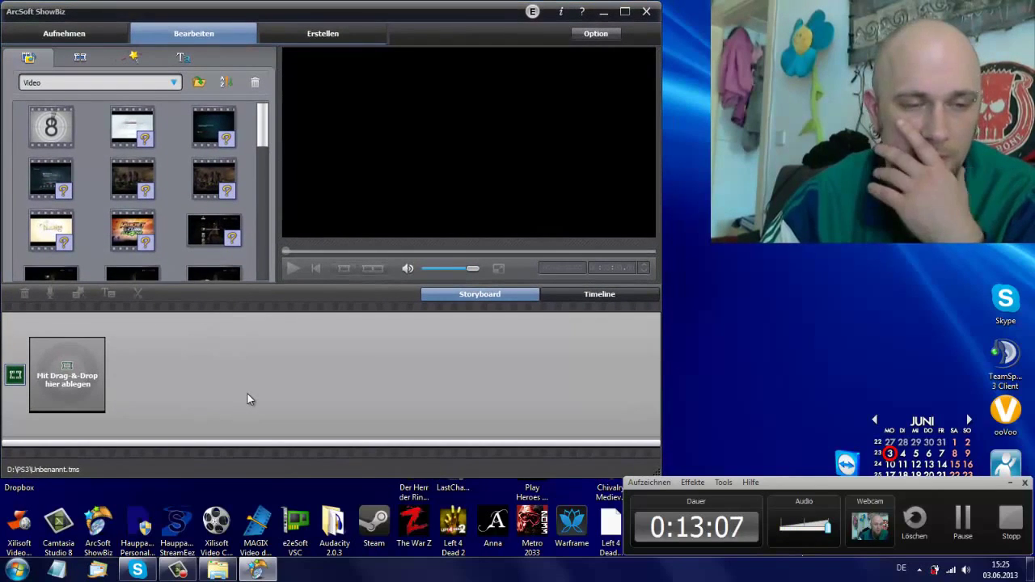